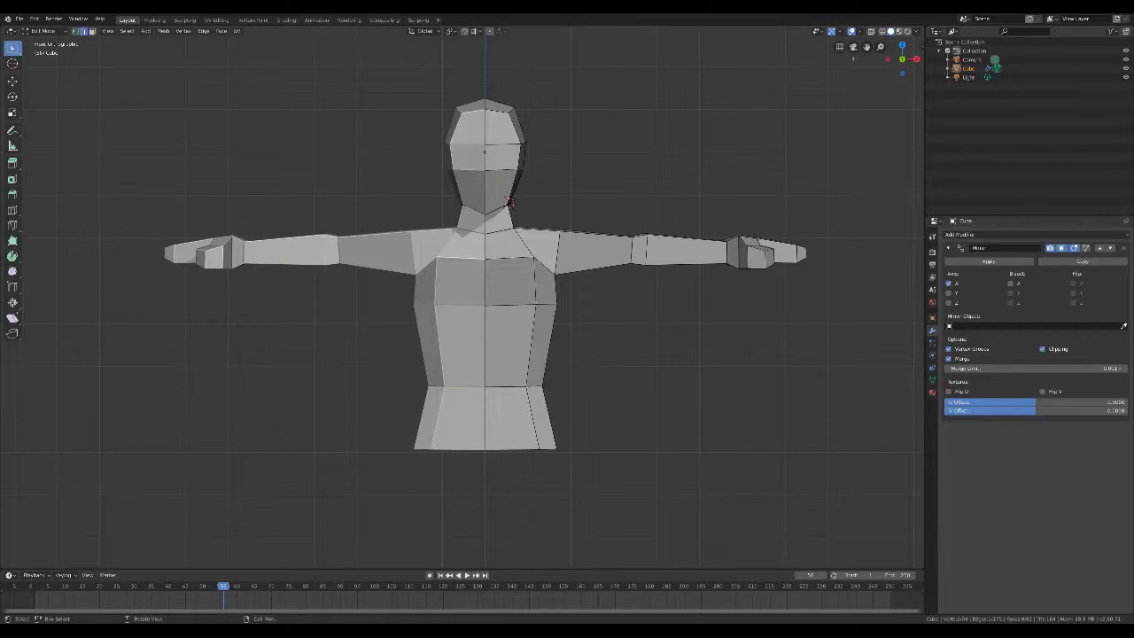
Raise the outer waist edge slightly so the waistline slopes up toward the side of the body
key(alt+z)
middle_drag(531, 397, 578, 397)
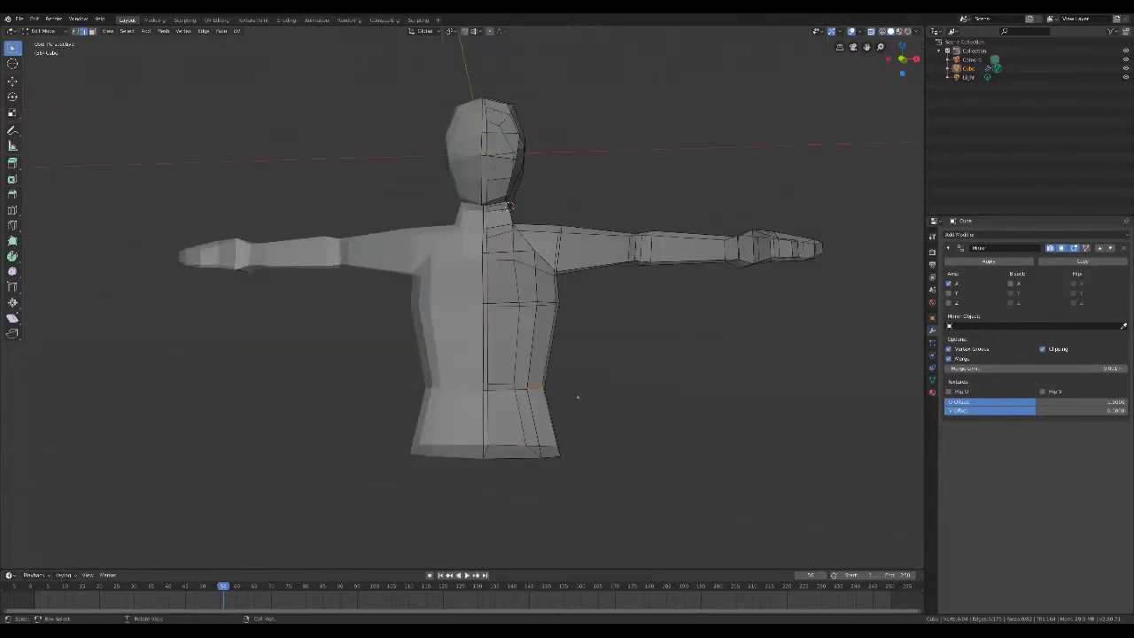
key(g)
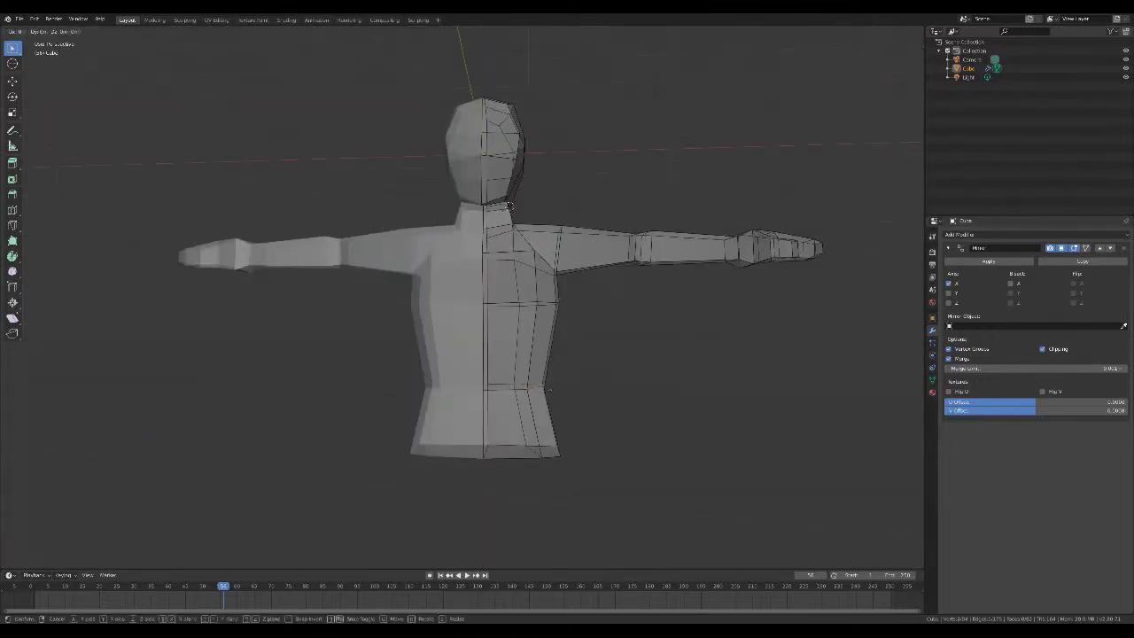
click(509, 206)
key(KP_1)
key(alt+z)
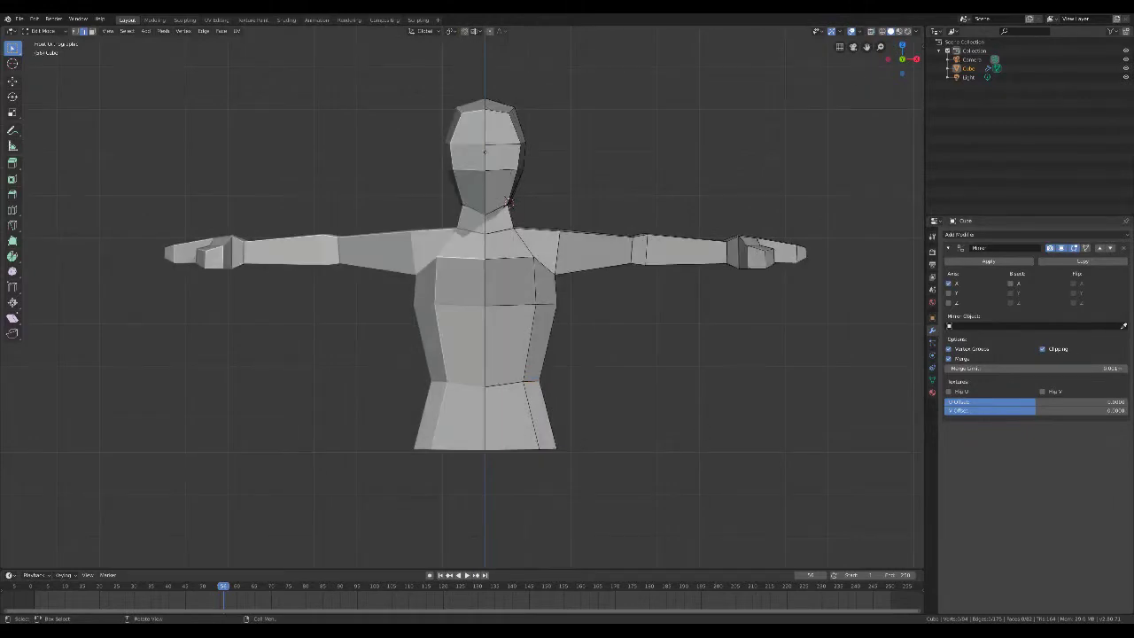
Preview the body in LookDev shading and return to solid display with X-ray enabled
click(862, 32)
key(z)
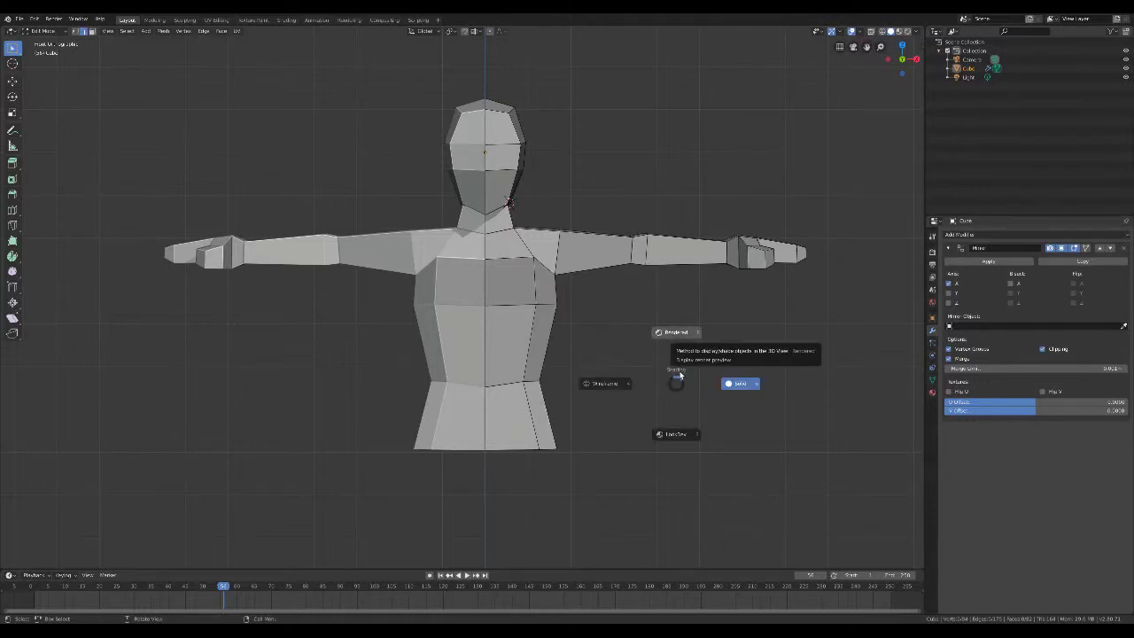
key(Escape)
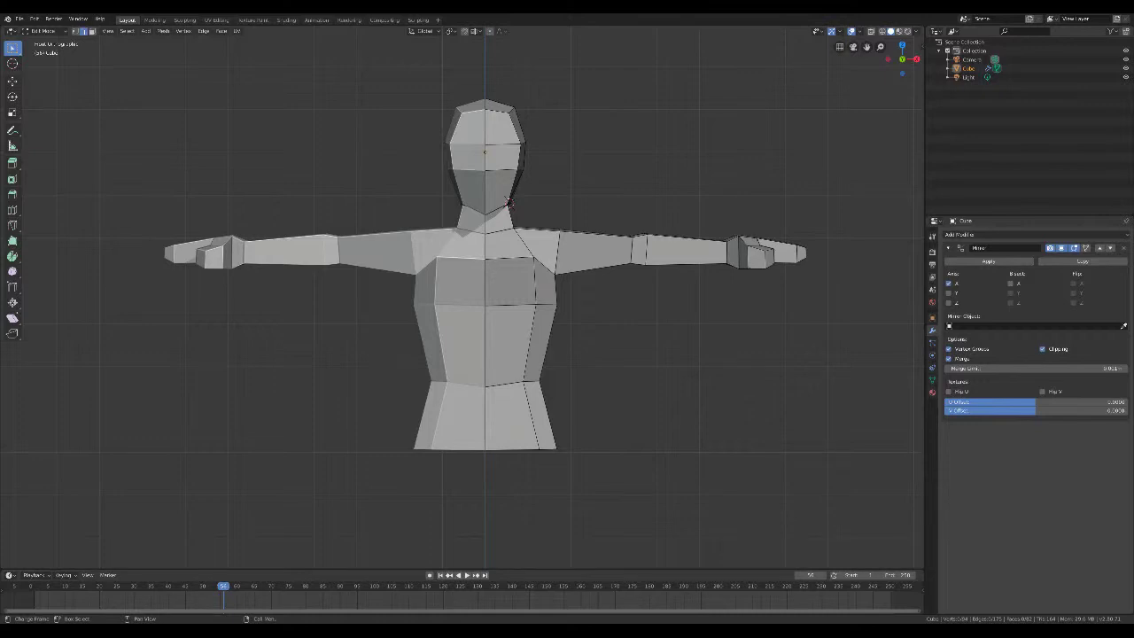
key(z)
key(z)
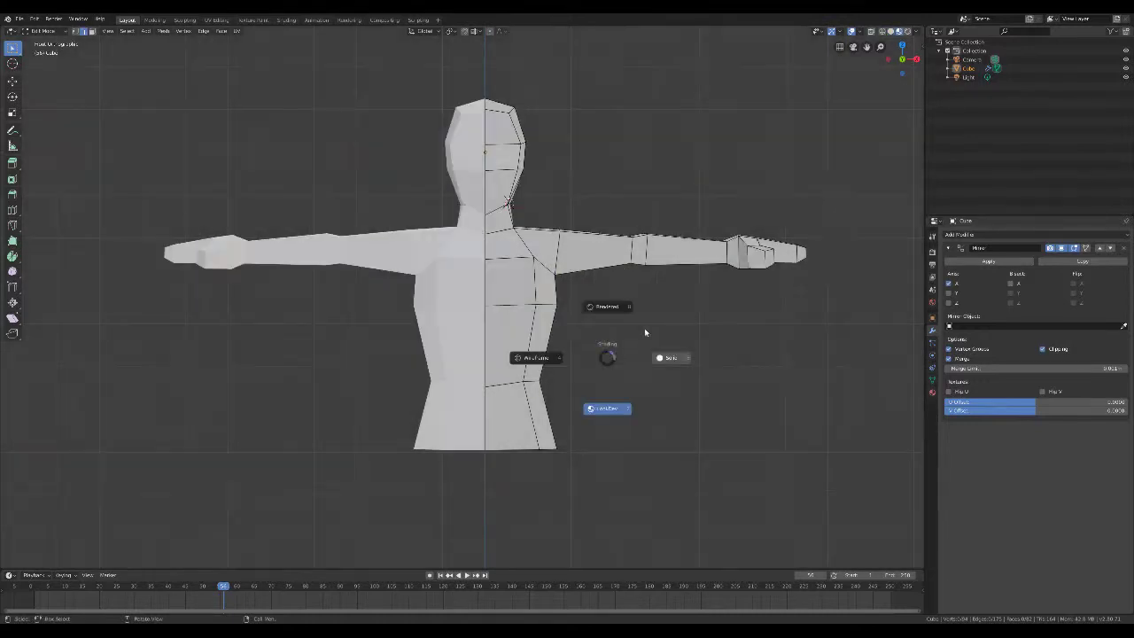
click(545, 356)
key(z)
key(z)
key(Escape)
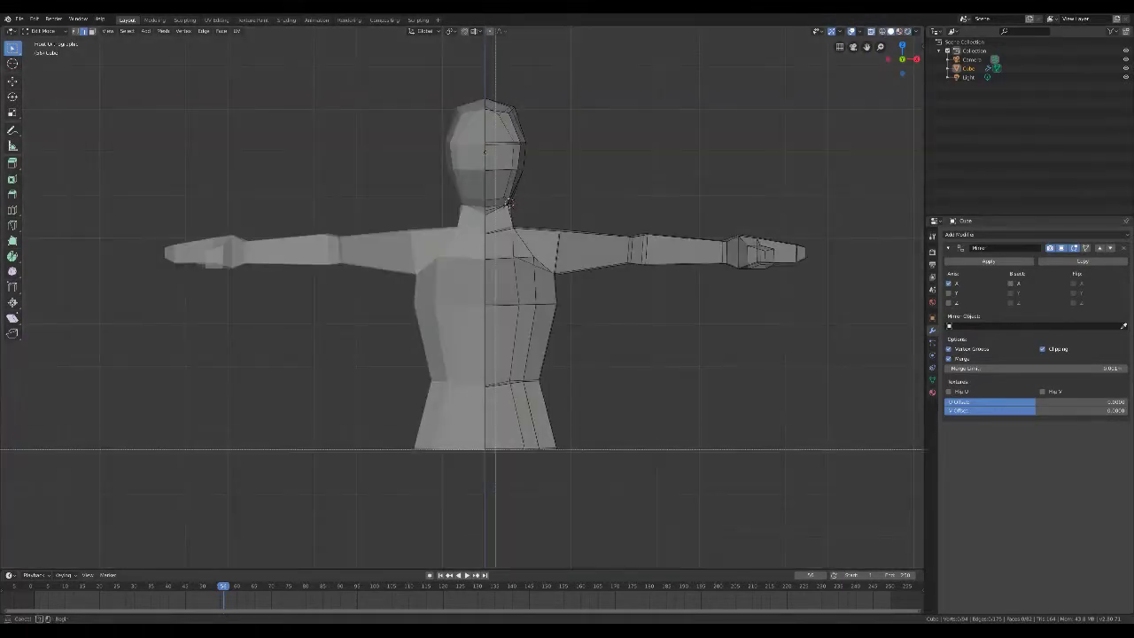
Move the torso's bottom edge loop up slightly and extrude it straight down to form the pelvis
key(g)
key(Escape)
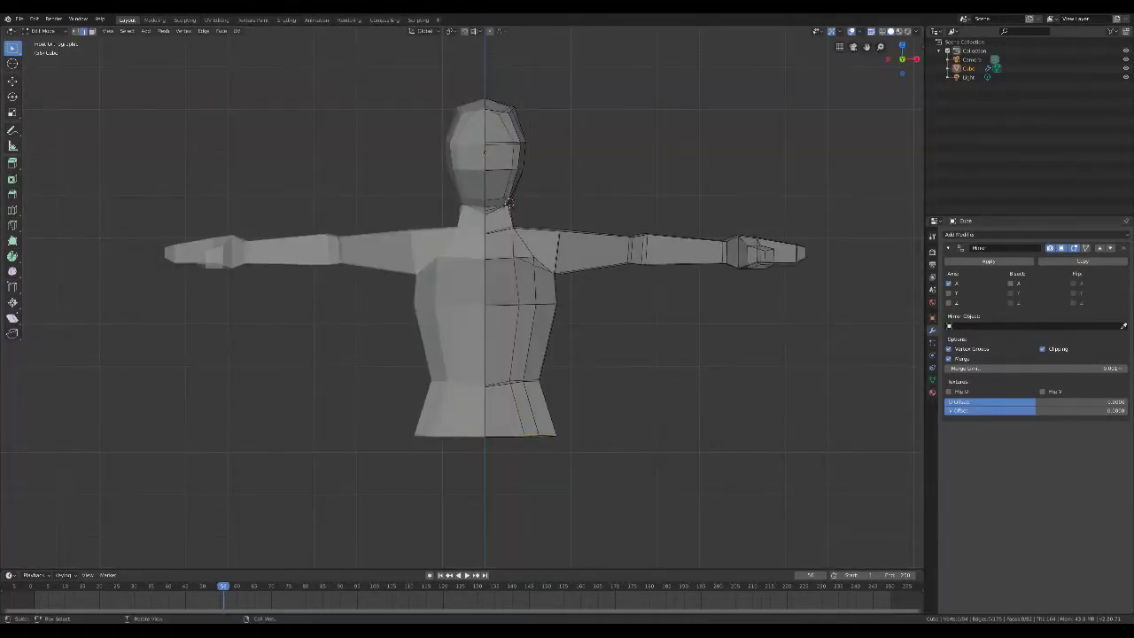
key(e)
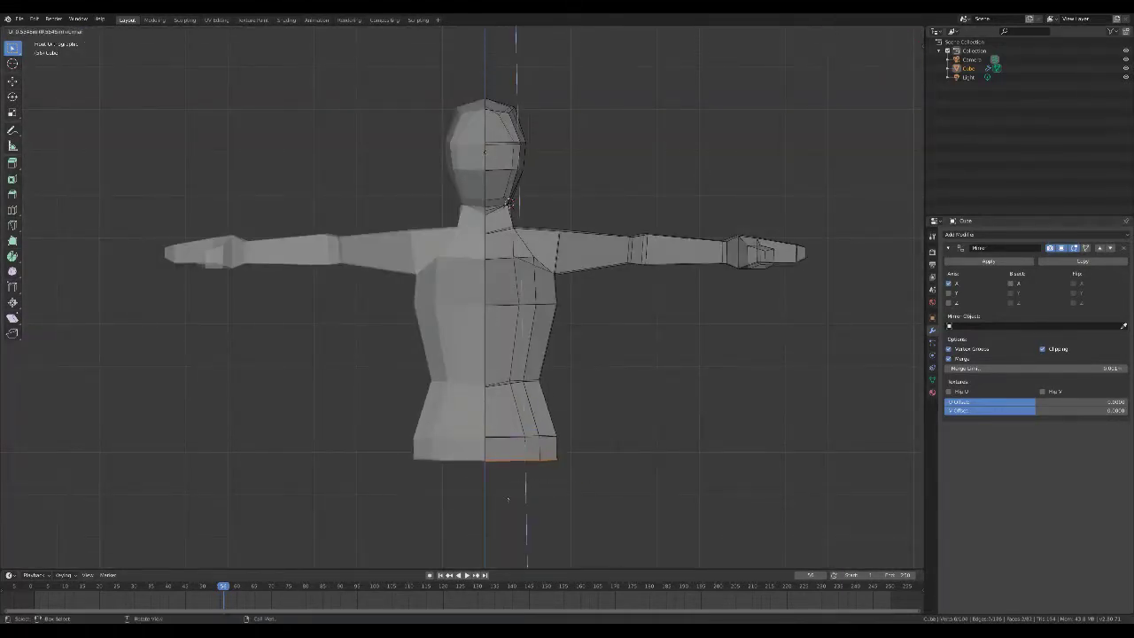
key(Return)
Slide the front-to-back edge on the underside of the pelvis close to the centre line
middle_drag(532, 213, 585, 207)
key(ctrl+r)
click(518, 393)
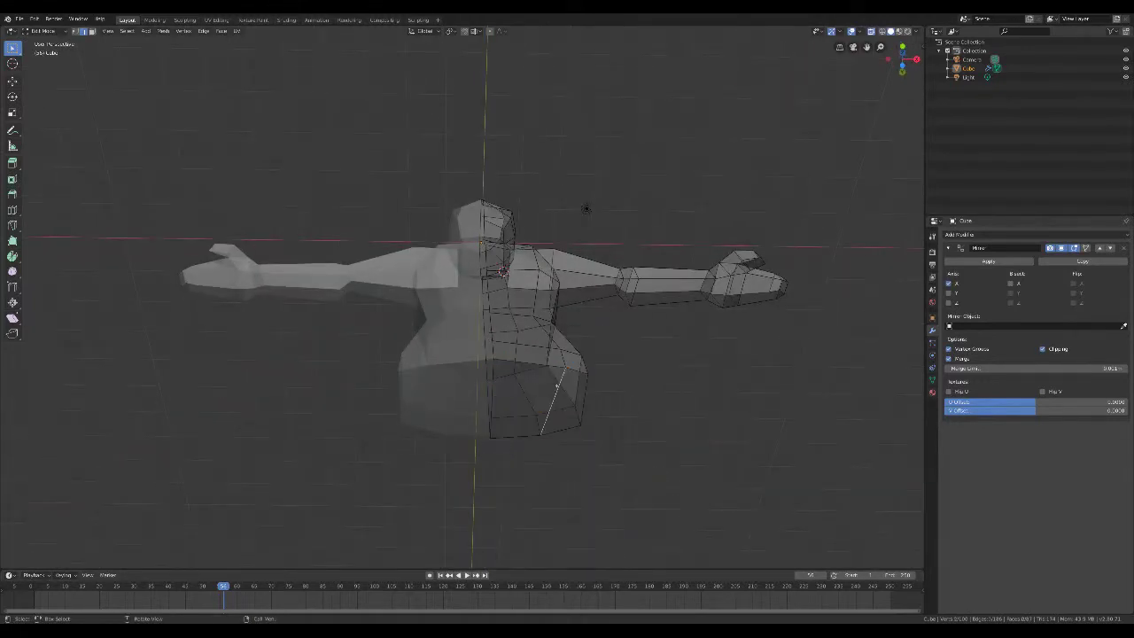
click(586, 208)
middle_drag(586, 209, 587, 241)
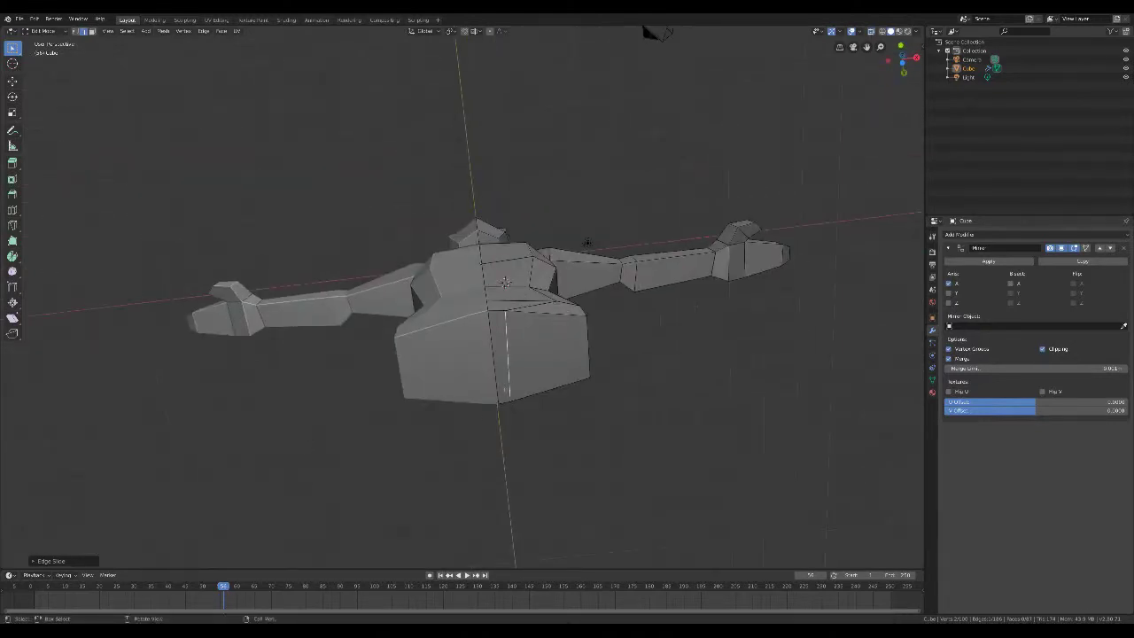
Slide the inner waist vertices toward the centre line to follow the pelvis edges
key(KP_1)
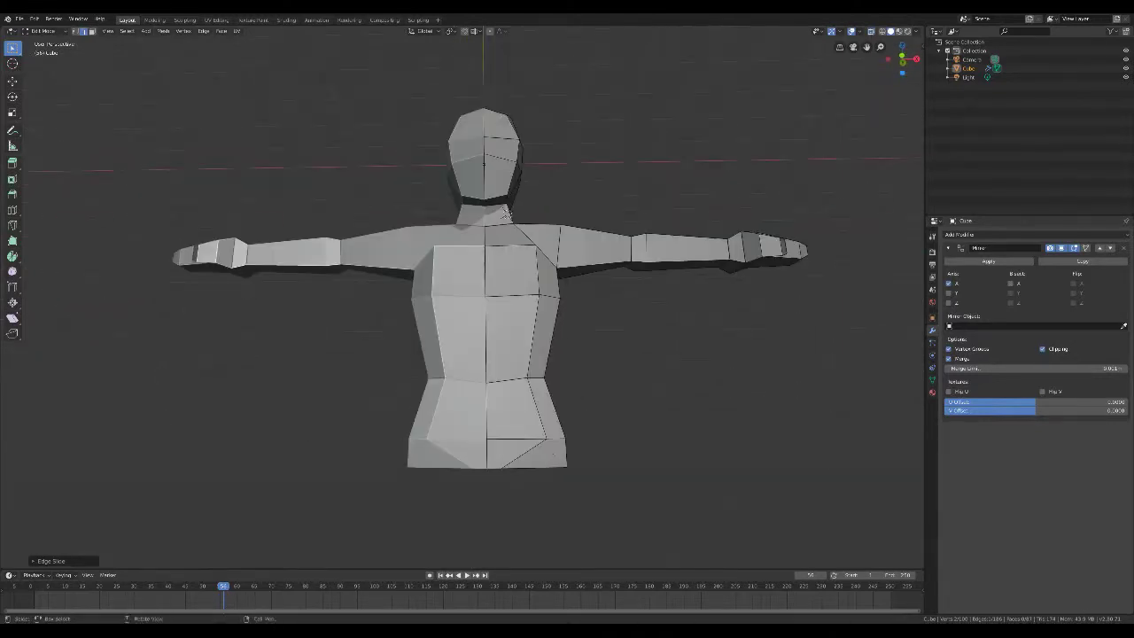
key(a)
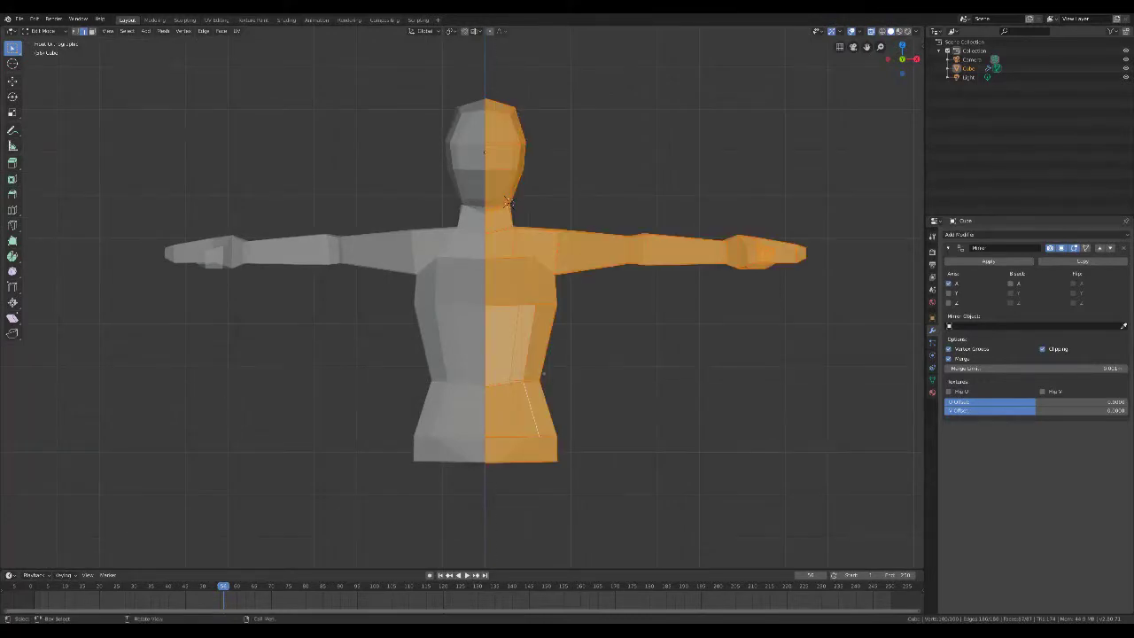
click(516, 382)
key(shift+v)
click(509, 203)
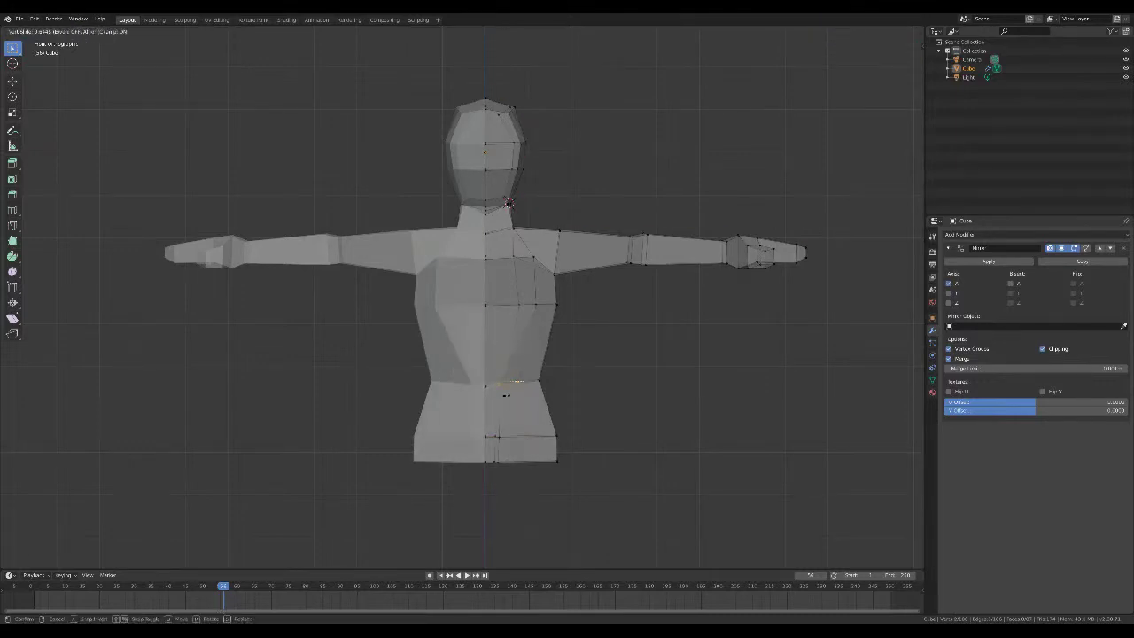
middle_drag(509, 204, 501, 199)
key(g)
click(496, 197)
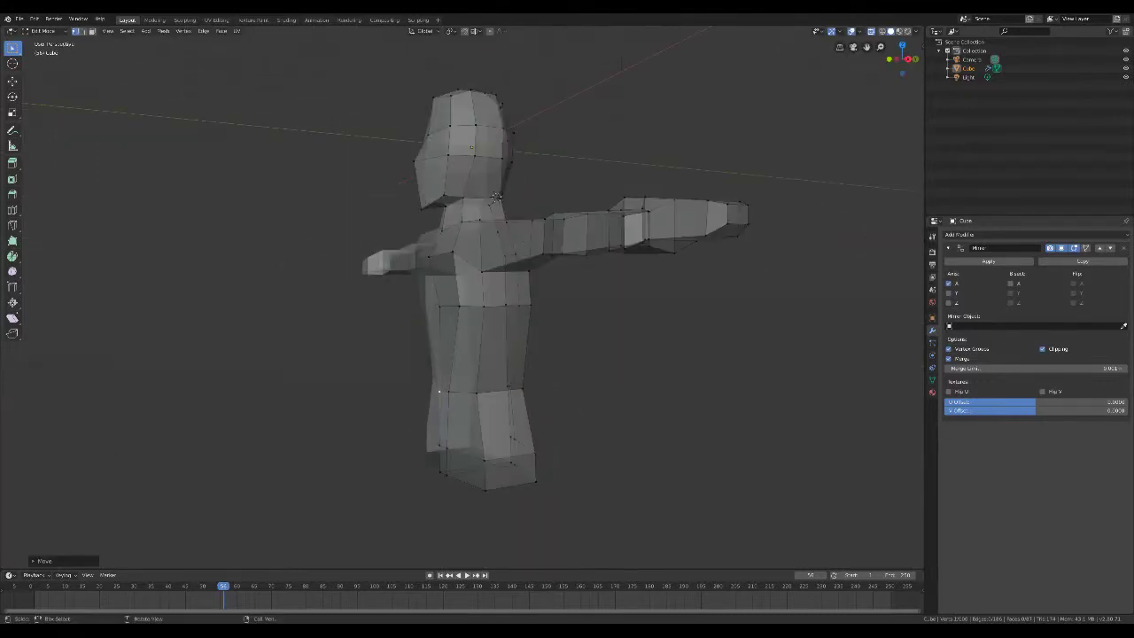
Extrude the pelvis's underside face down and slightly outward into a leg, and scale down the leg's lower end
middle_drag(496, 196, 543, 231)
middle_drag(542, 441, 489, 324)
key(e)
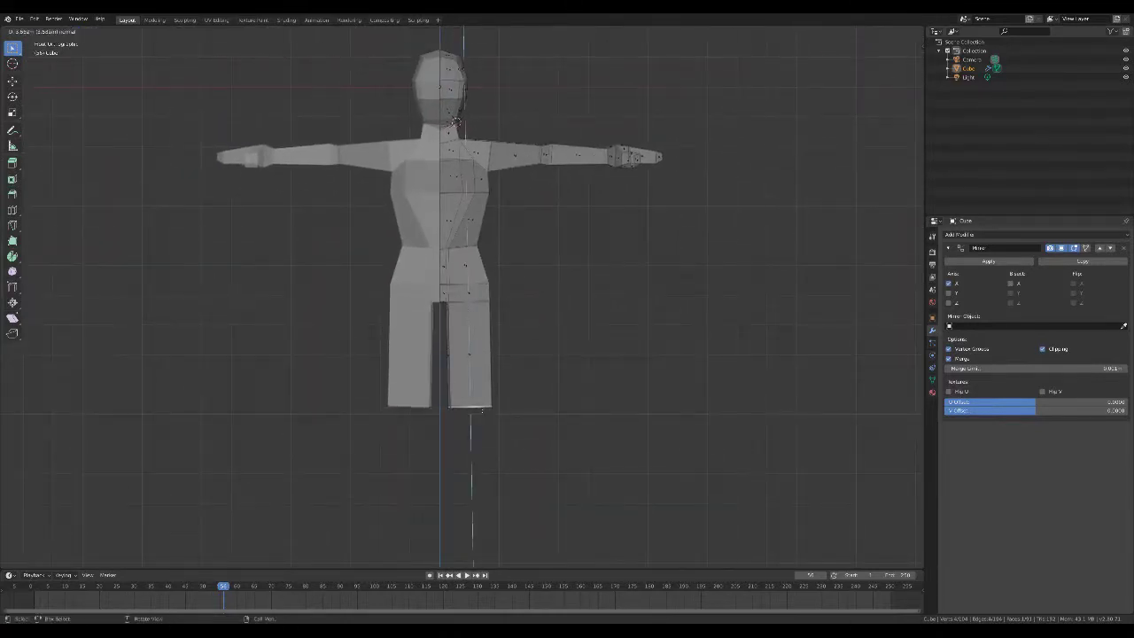
right_click(460, 346)
key(g)
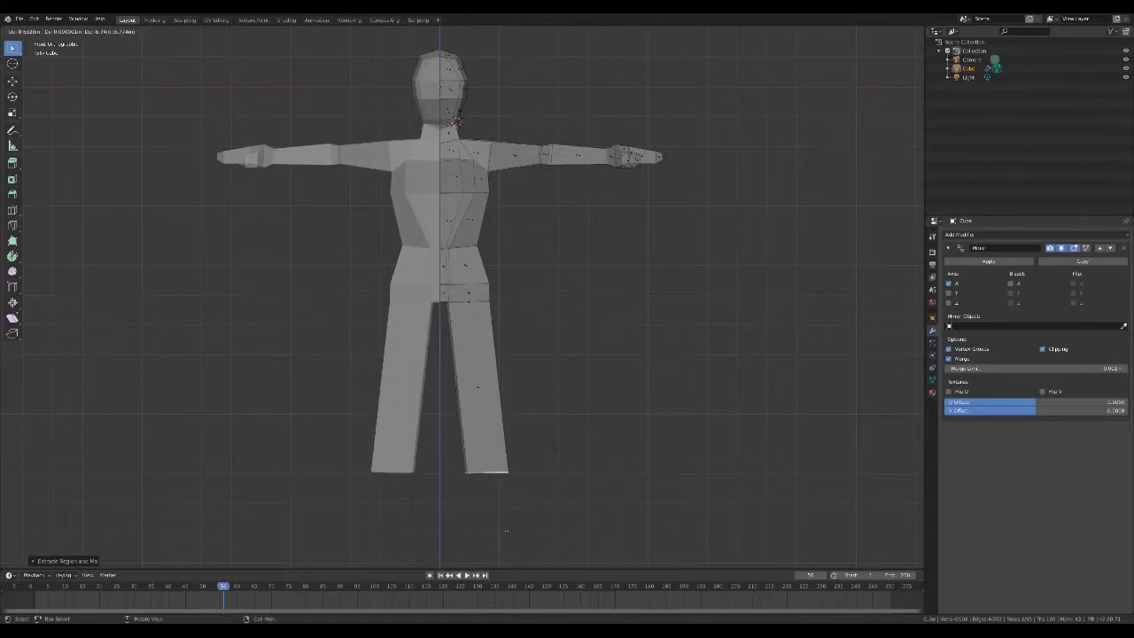
click(506, 531)
key(s)
click(514, 494)
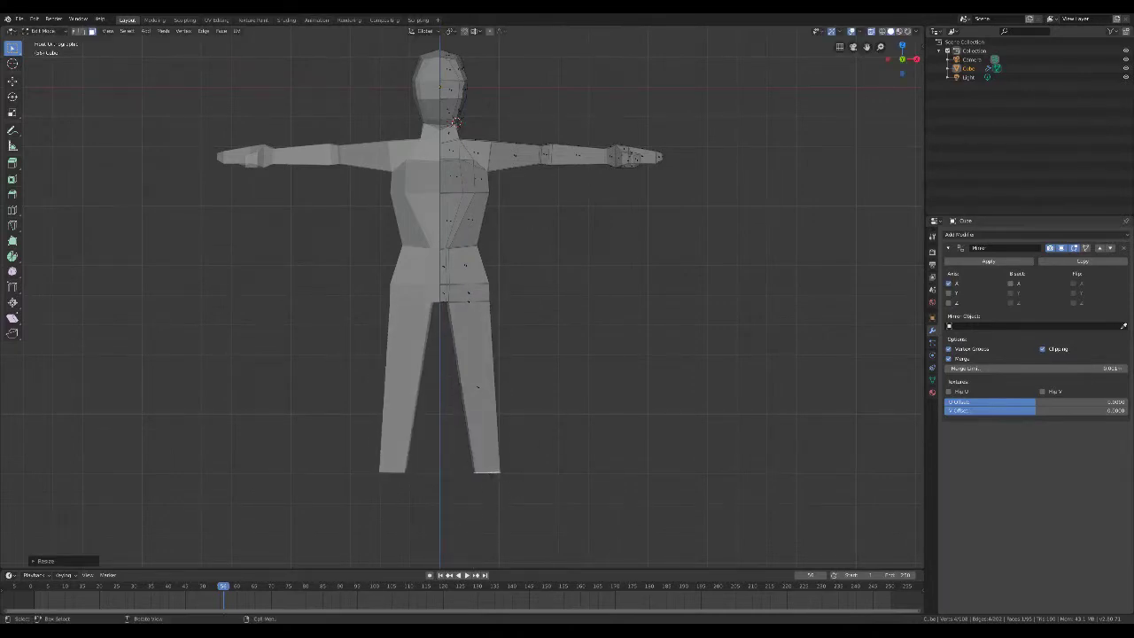
Add two closely spaced horizontal edge loops around the leg at knee height
key(2)
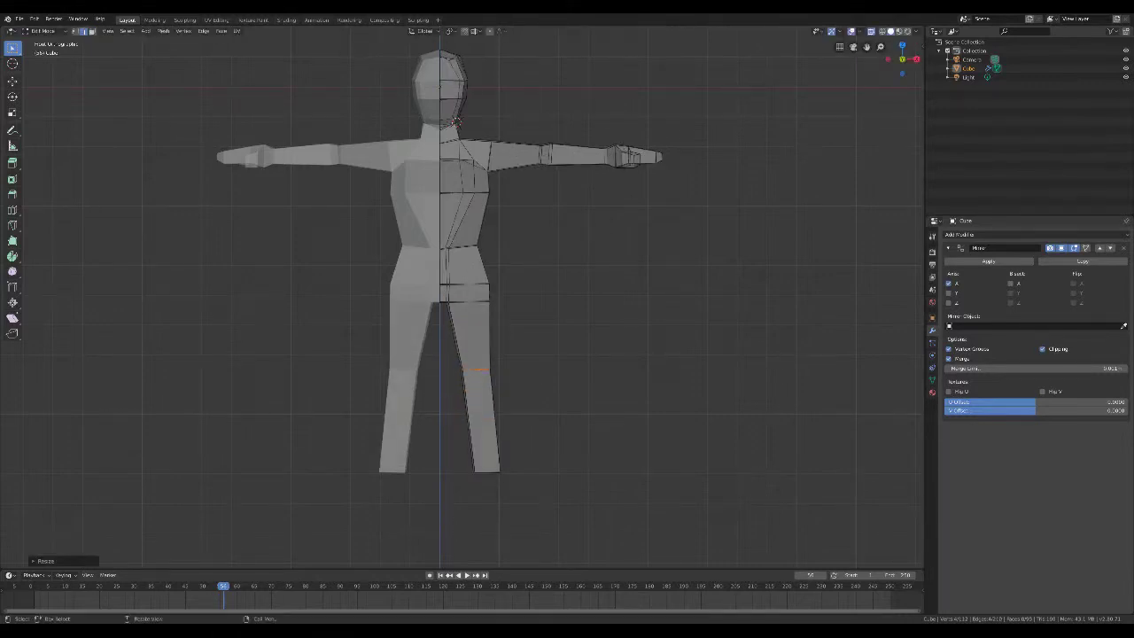
key(ctrl+r)
click(474, 376)
right_click(474, 376)
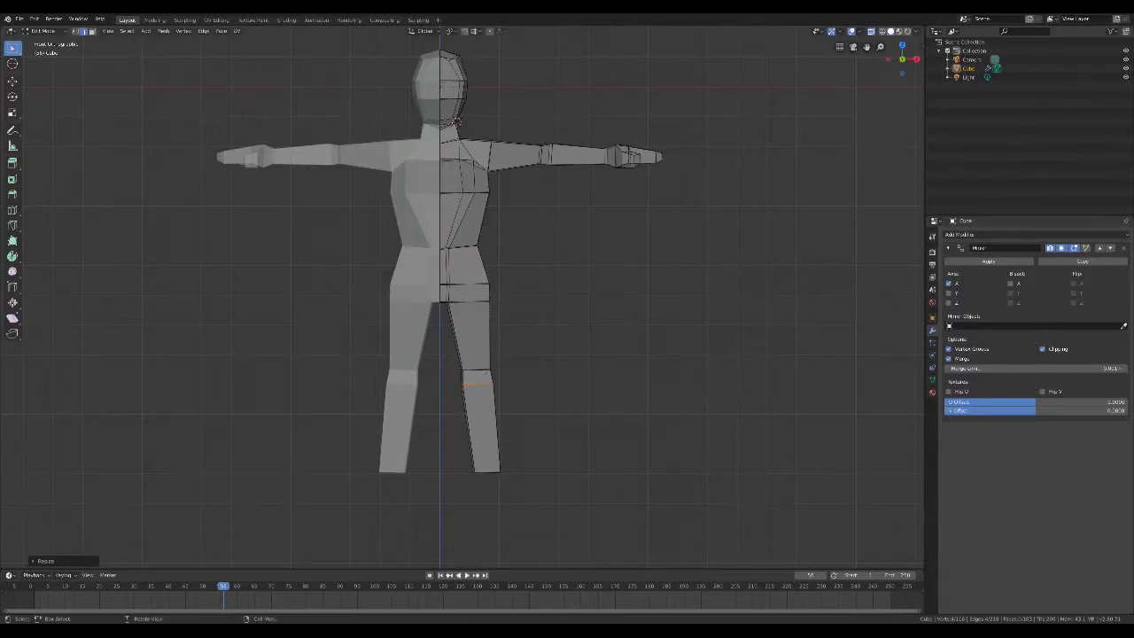
Scale the vertices of the lower knee loop along Y to adjust the knee's depth
middle_drag(474, 376, 448, 386)
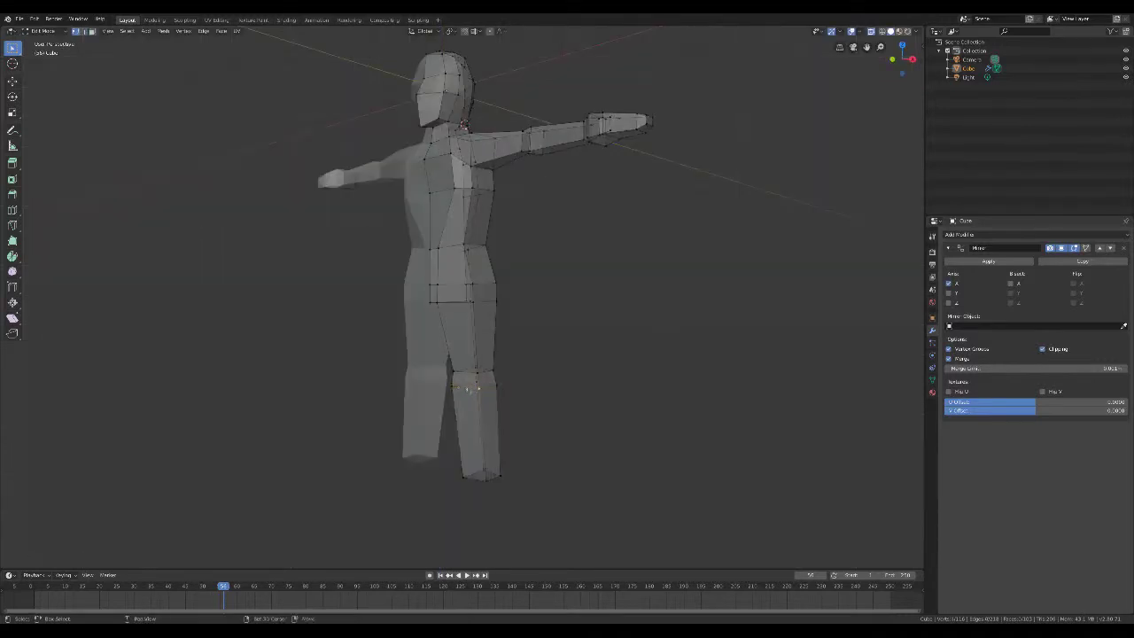
key(s)
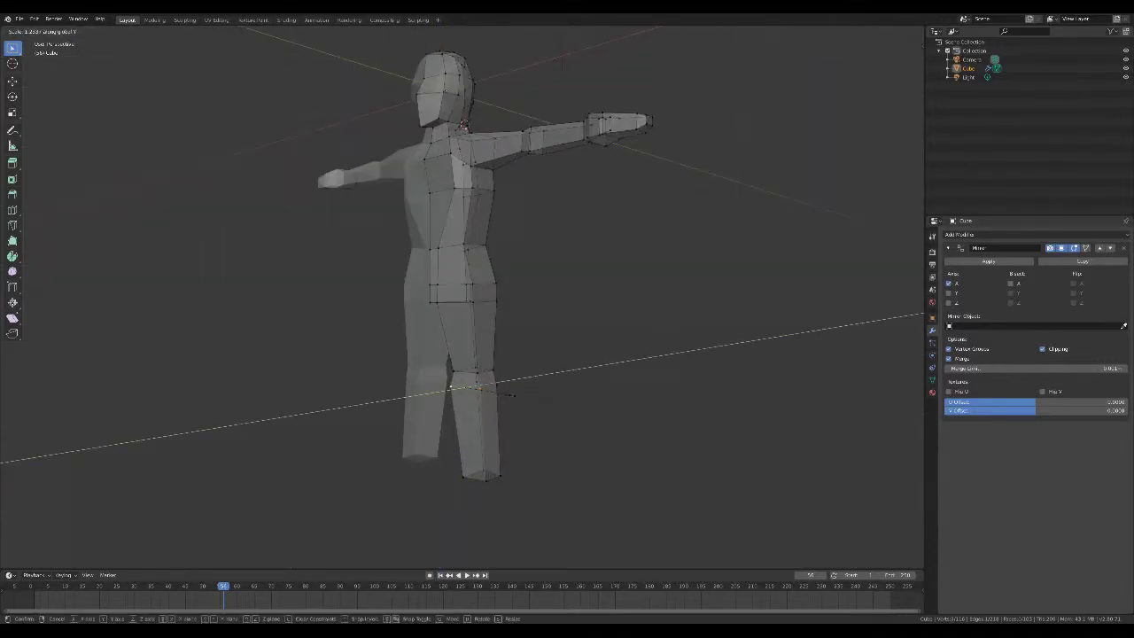
click(506, 393)
key(KP_3)
key(s)
key(y)
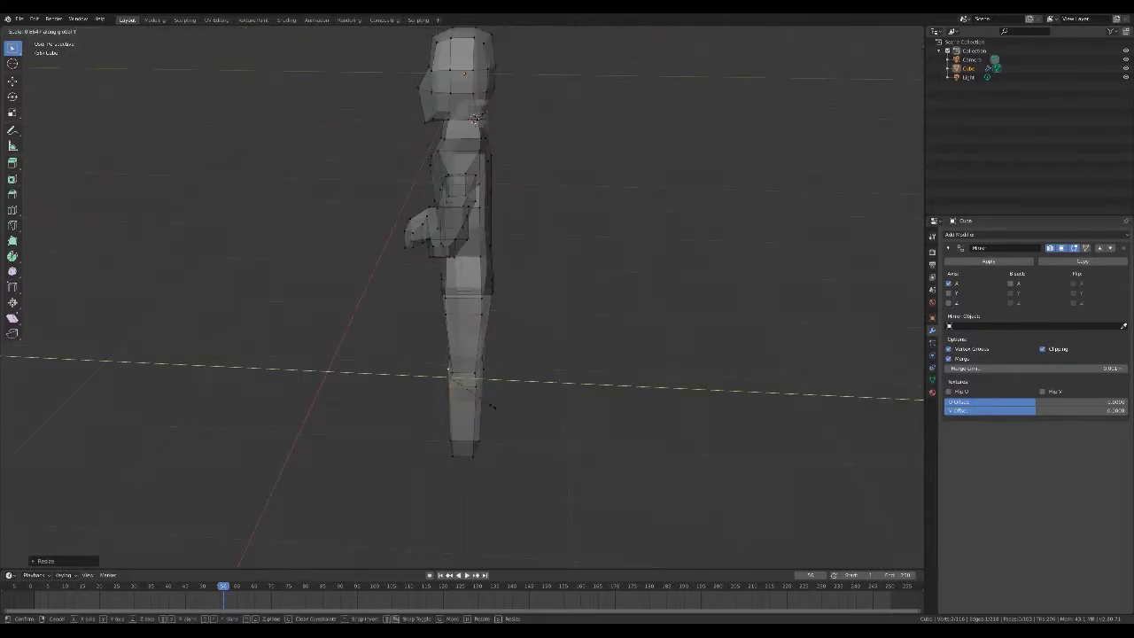
click(475, 119)
Move the front vertices of the lower knee loop to refine the shape of the knee
key(KP_1)
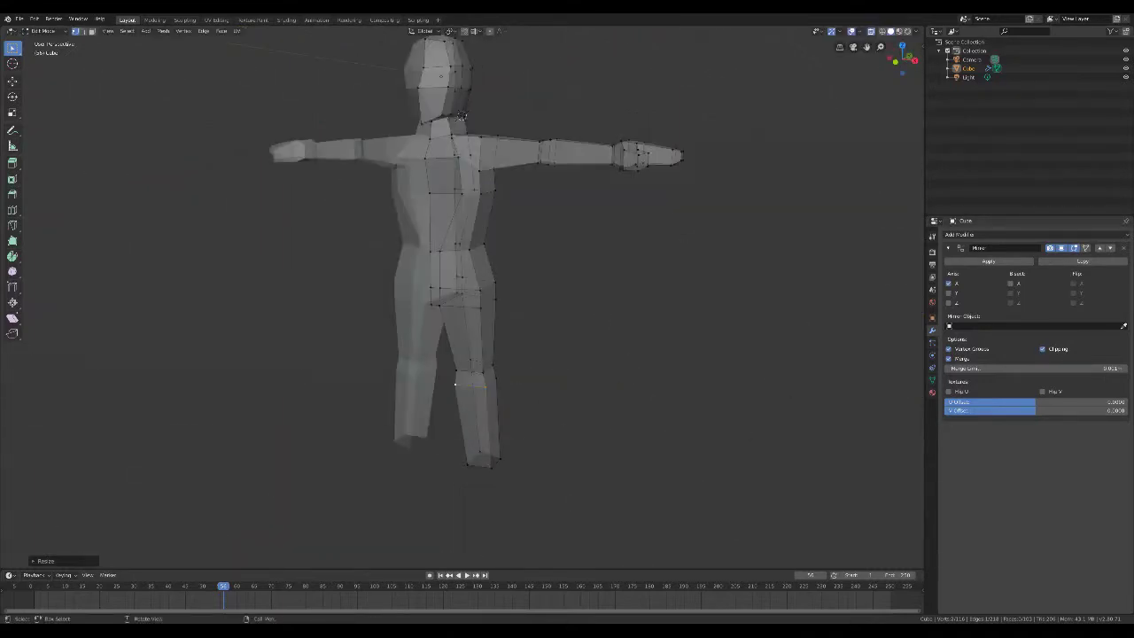
middle_drag(461, 116, 514, 373)
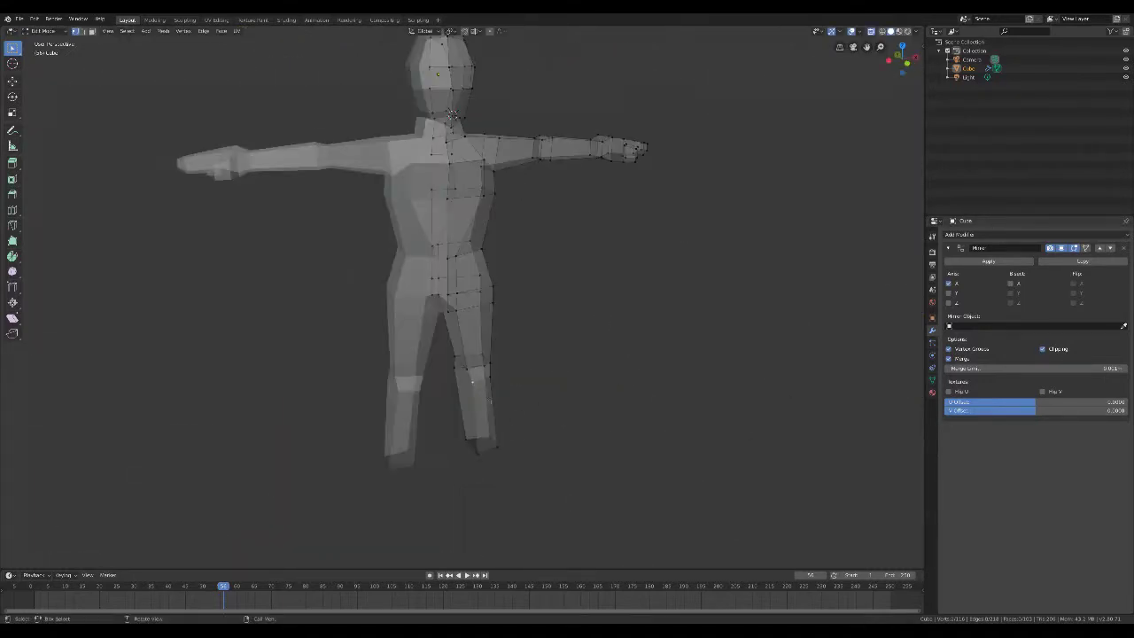
key(g)
click(523, 418)
key(KP_1)
key(KP_3)
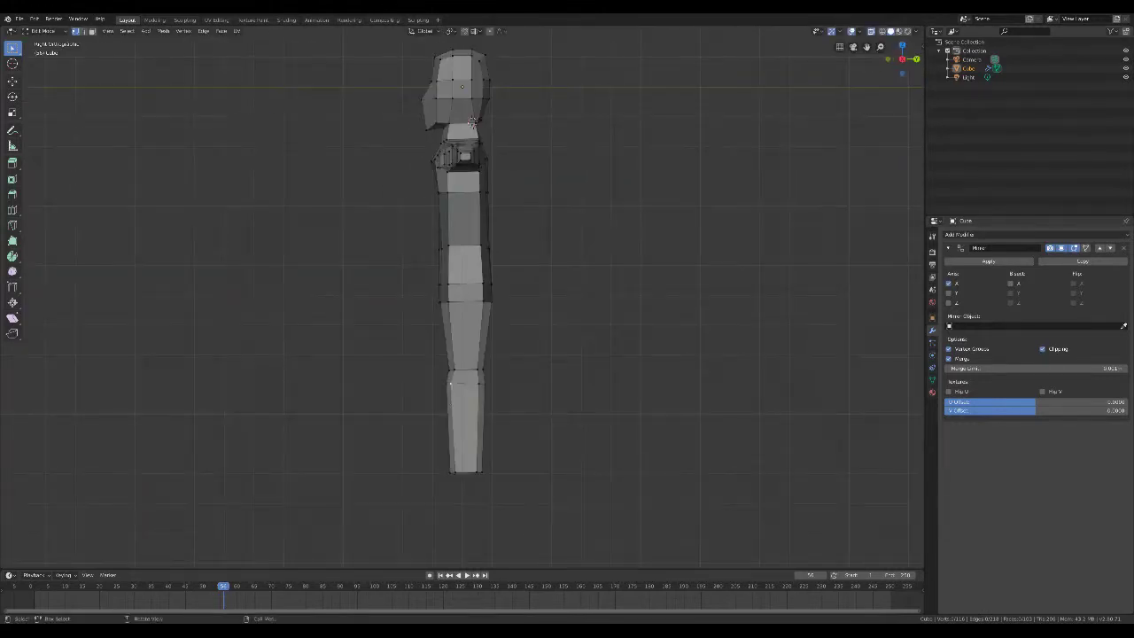
Move the rear pelvis vertices backward along Y to form the buttocks
middle_drag(496, 293, 576, 311)
click(481, 291)
key(KP_3)
key(g)
key(y)
click(524, 327)
Reposition the lower rear edges of the pelvis to refine the underside of the buttocks
key(KP_3)
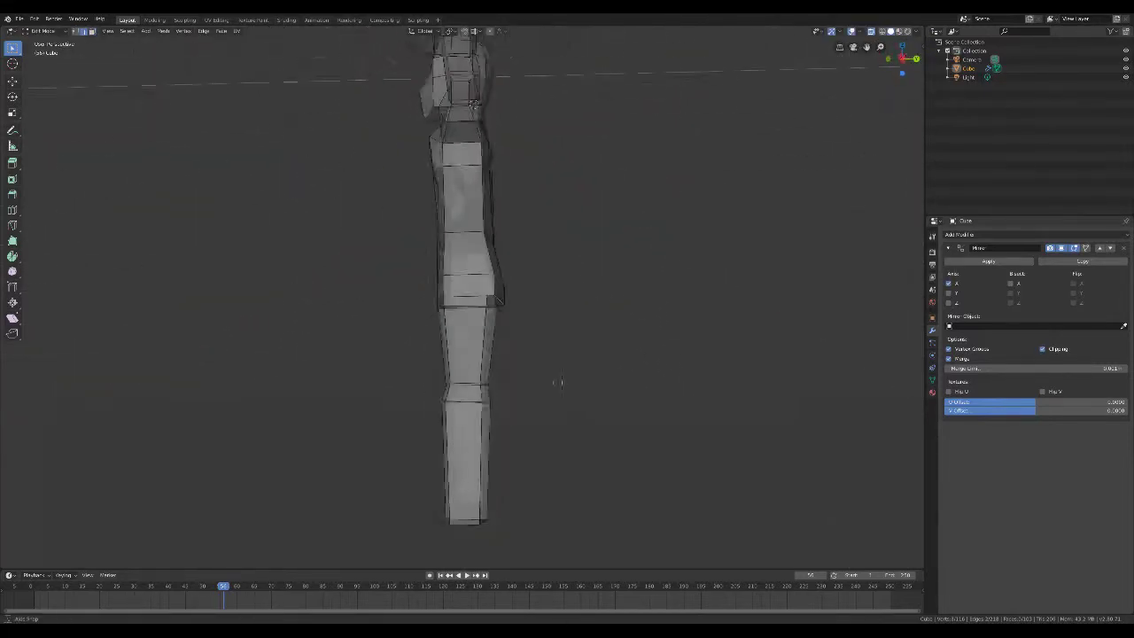
middle_drag(497, 301, 532, 301)
key(g)
click(599, 354)
middle_drag(599, 355, 602, 354)
key(KP_1)
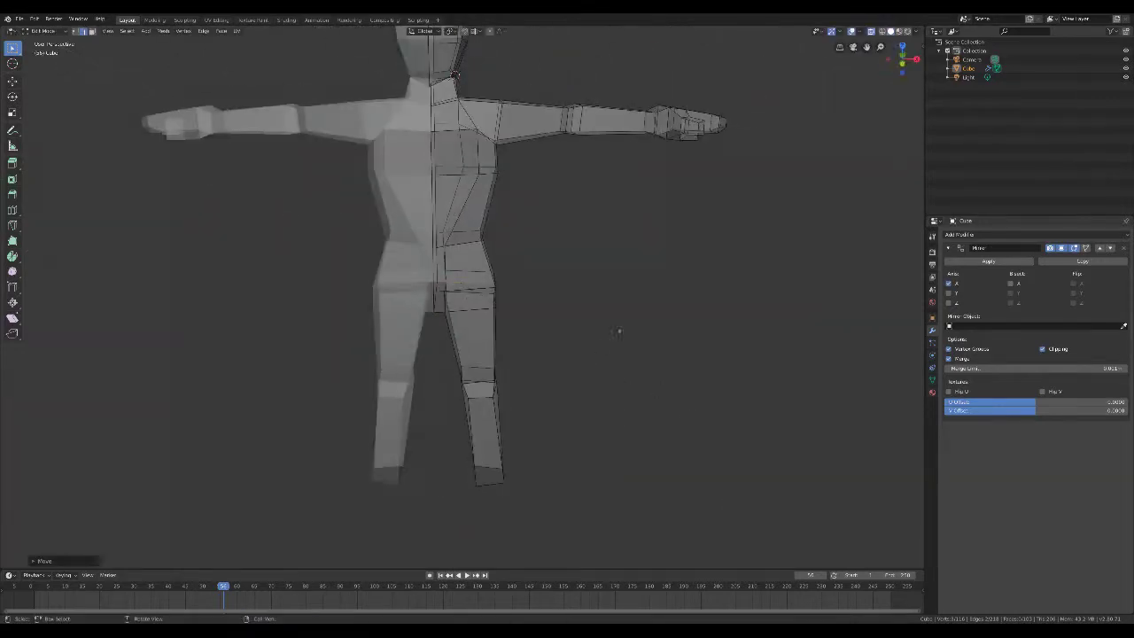
Move the upper back vertices at shoulder height slightly backward and upward to round the back
key(KP_3)
scroll(474, 89, up, 5)
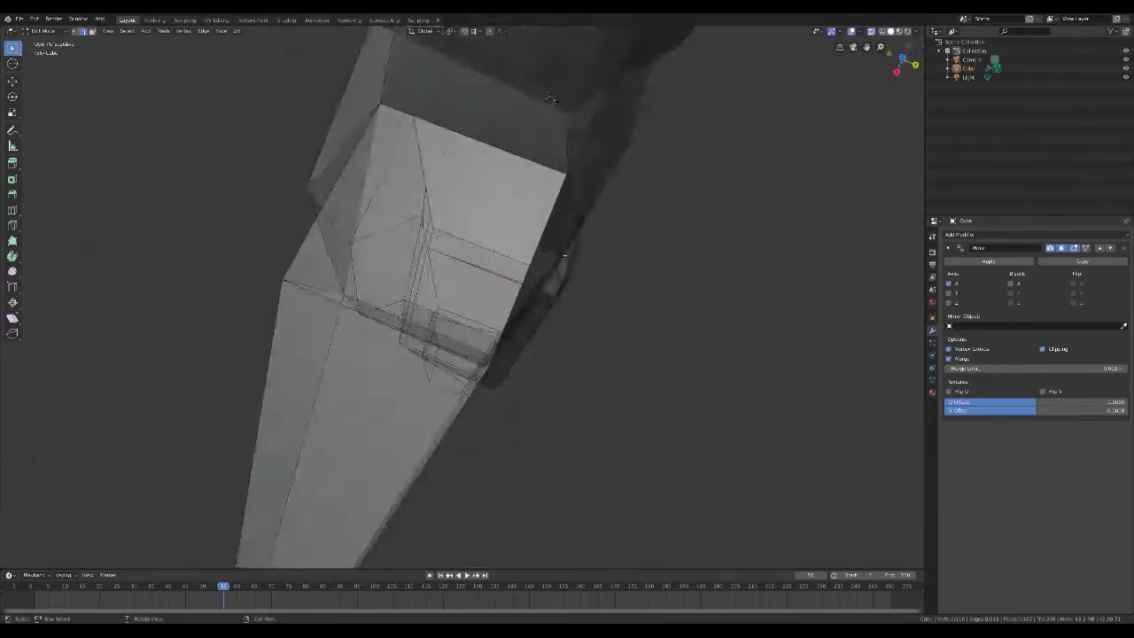
scroll(494, 253, down, 6)
scroll(461, 266, up, 2)
key(g)
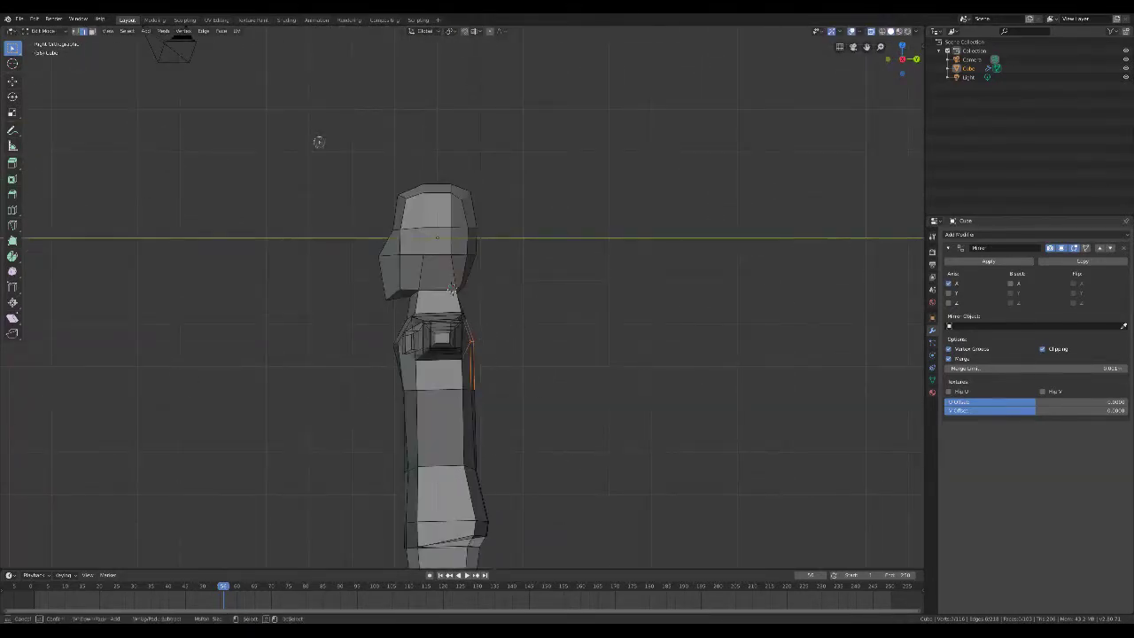
click(473, 432)
click(460, 372)
middle_click(471, 344)
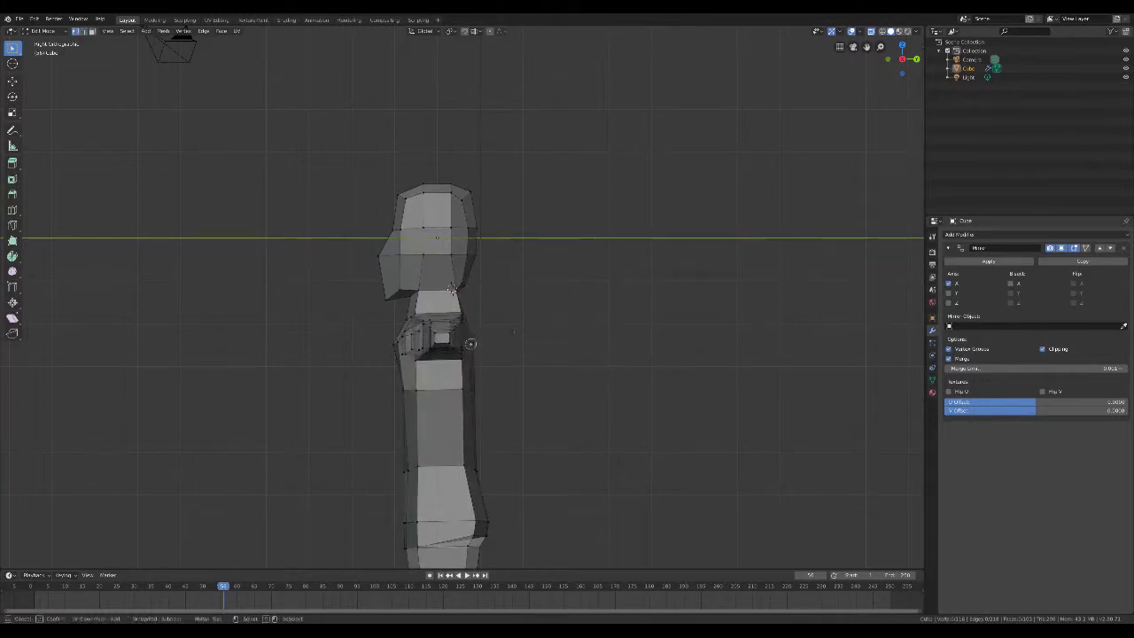
key(Escape)
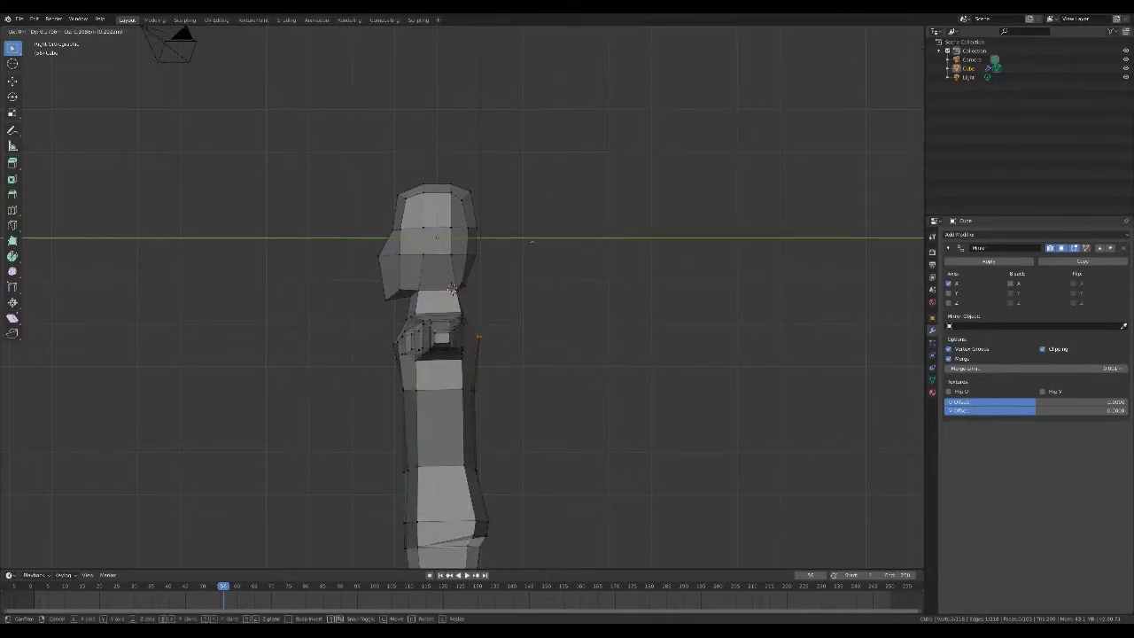
mouse_move(452, 290)
middle_down()
mouse_move(470, 290)
mouse_move(454, 292)
middle_up()
key(g)
click(454, 291)
Move the front chest vertices at the lower chest line slightly forward to round the chest in profile
scroll(404, 388, up, 5)
scroll(404, 388, down, 5)
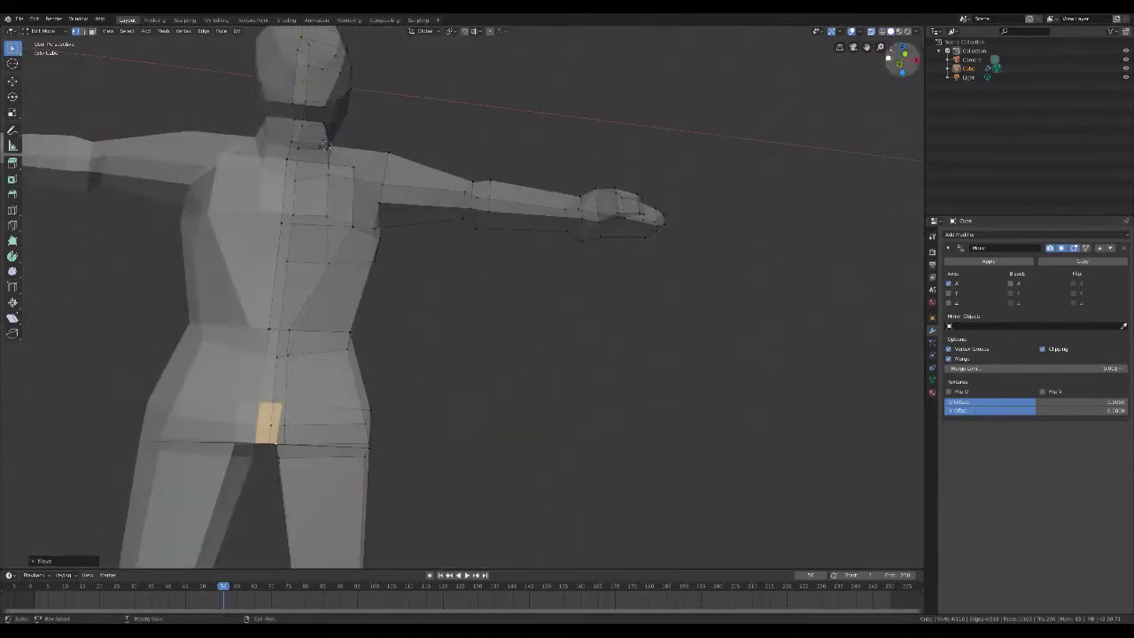
middle_drag(404, 388, 562, 67)
scroll(520, 164, down, 2)
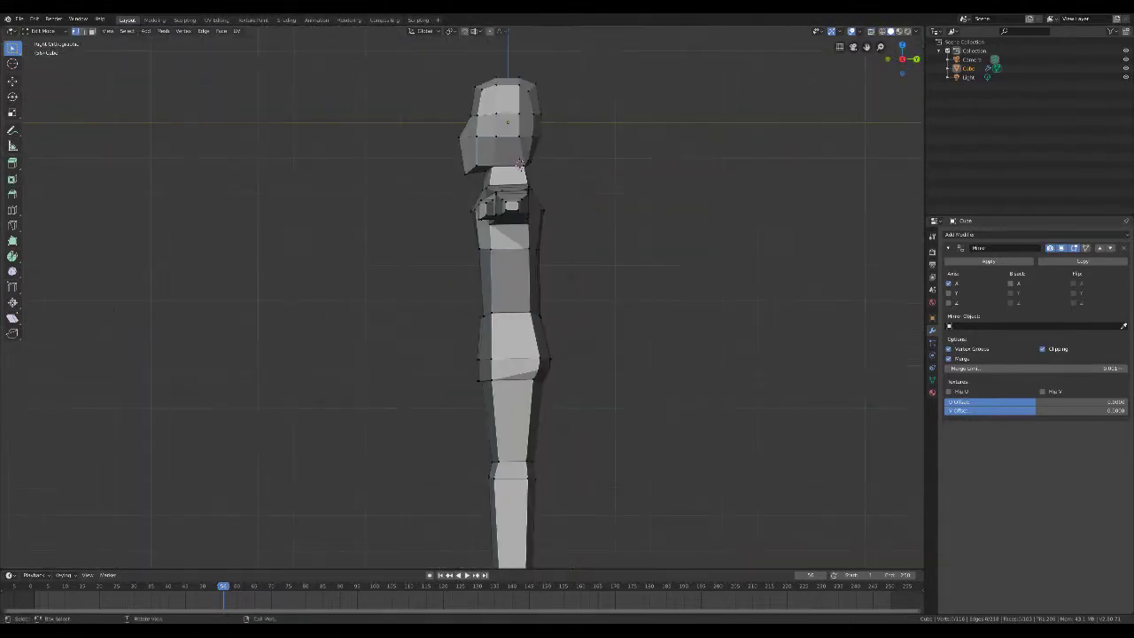
middle_drag(567, 266, 588, 309)
key(KP_3)
key(g)
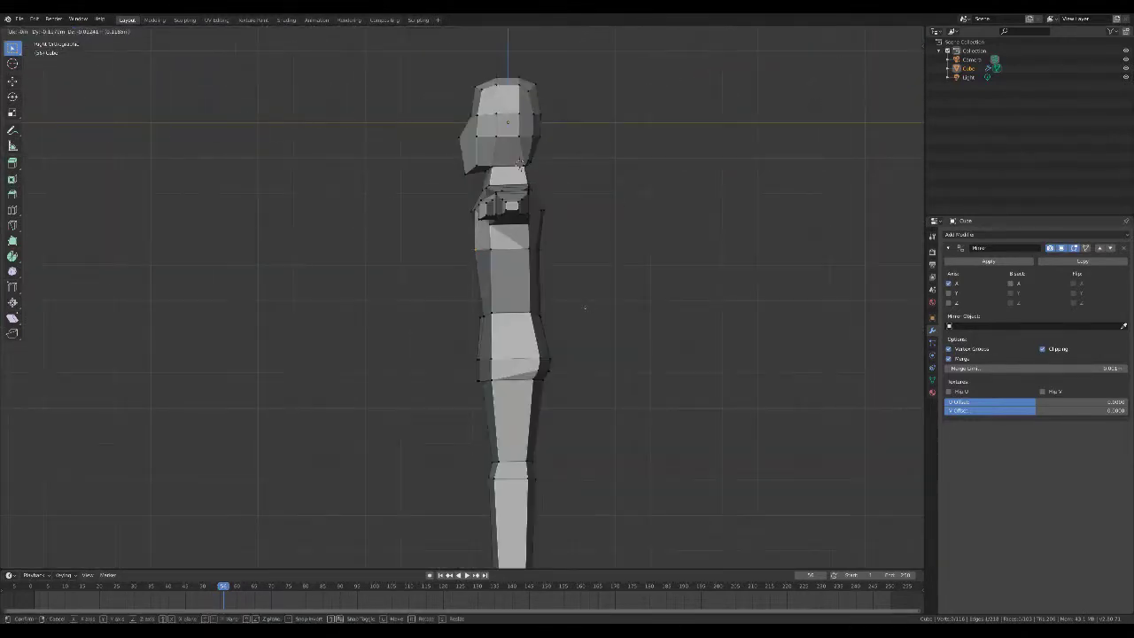
click(587, 309)
Move the whole knee section forward in the side view to bend the leg at the knee
alt+click(509, 469)
key(alt+z)
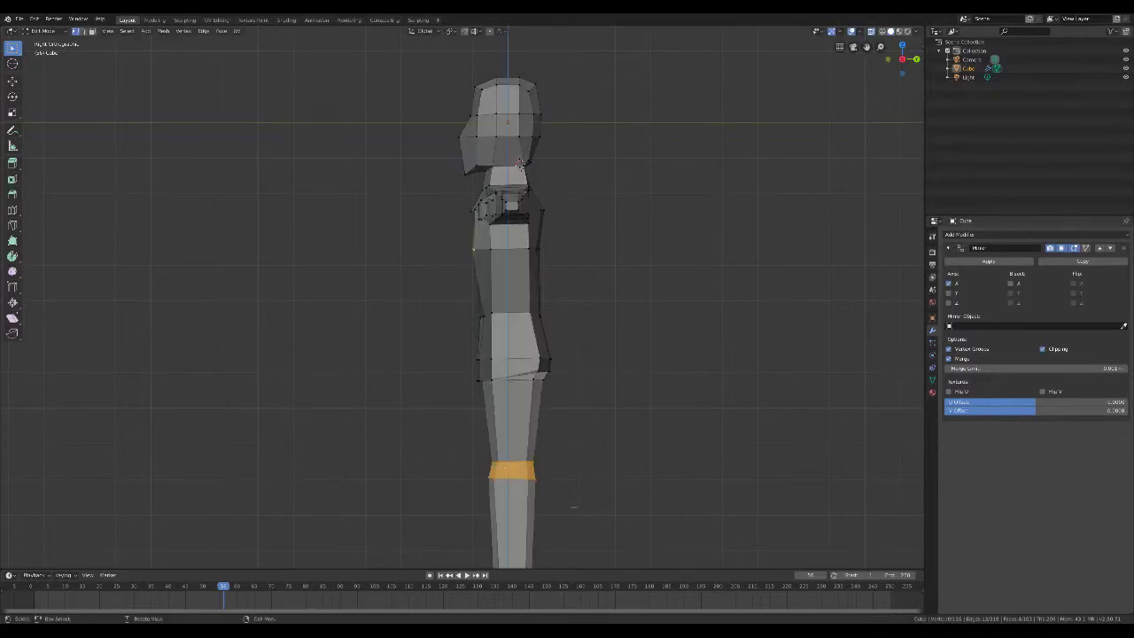
key(g)
click(521, 164)
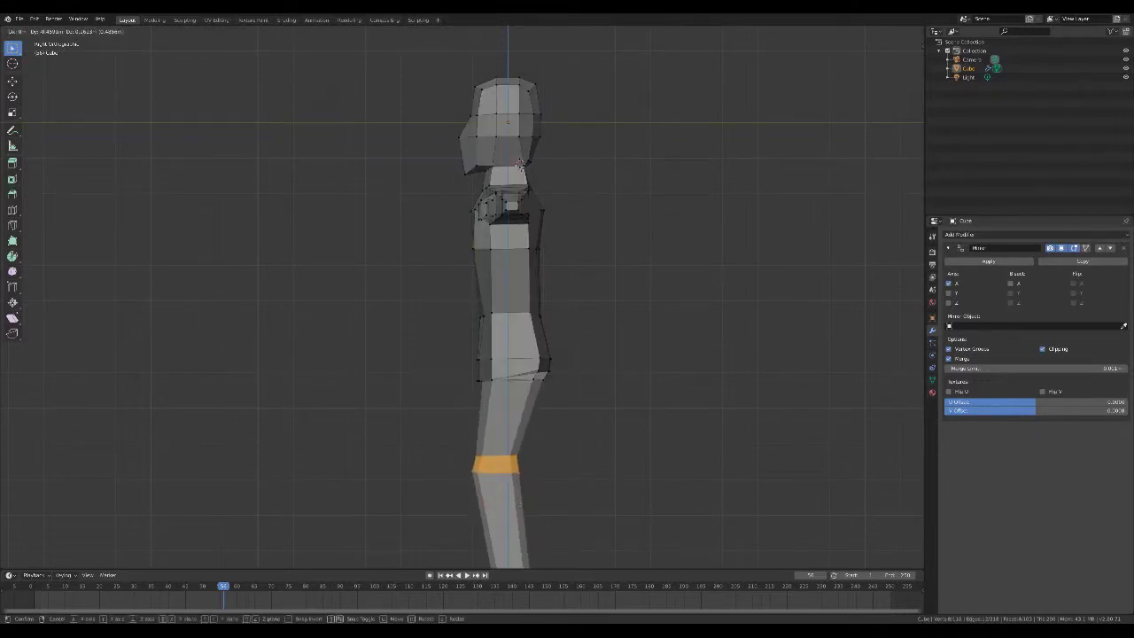
click(566, 484)
Move the bottom end of the lower leg slightly forward and upward in the side view
scroll(566, 484, down, 3)
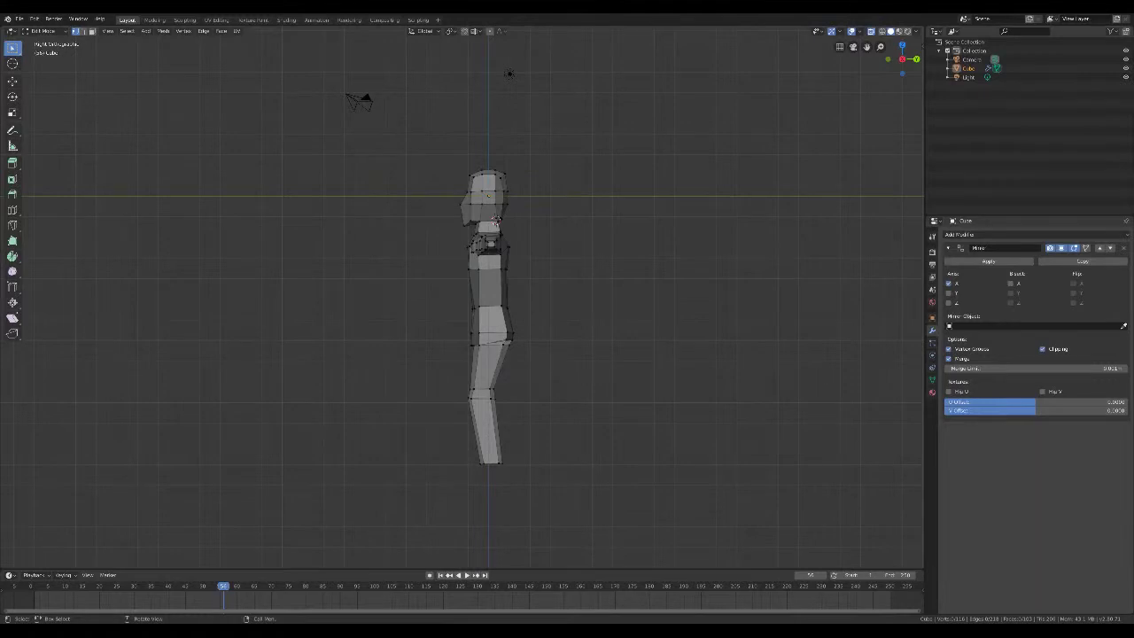
click(490, 461)
key(g)
click(485, 455)
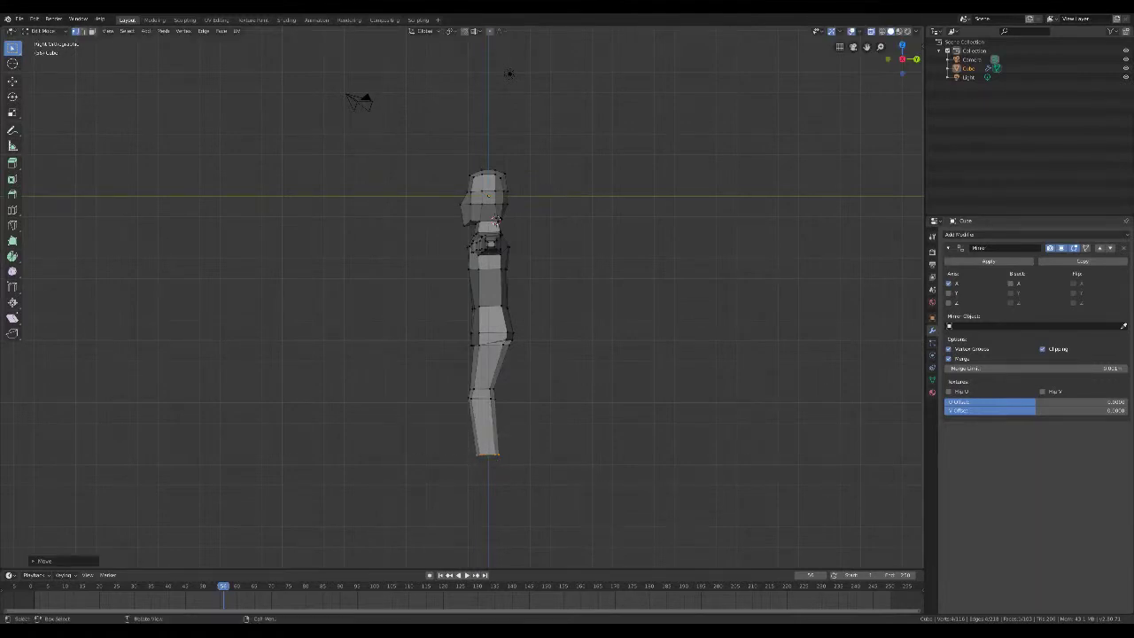
Adjust the vertices of the upper knee loop to refine the transition from thigh to knee
middle_drag(461, 302, 576, 288)
scroll(514, 328, up, 3)
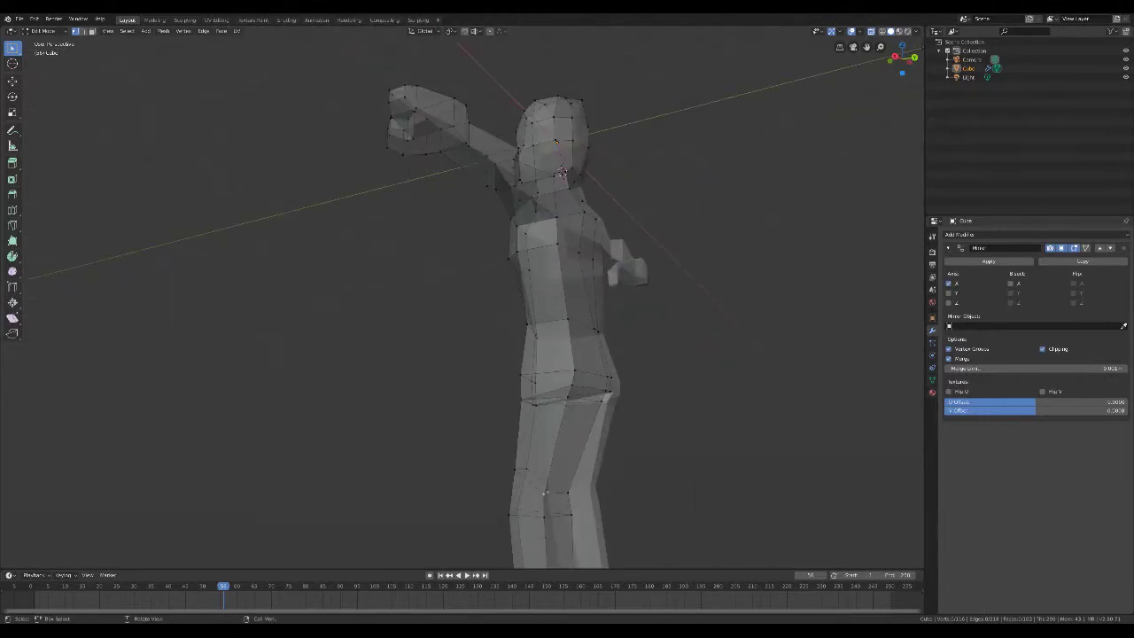
key(g)
key(Return)
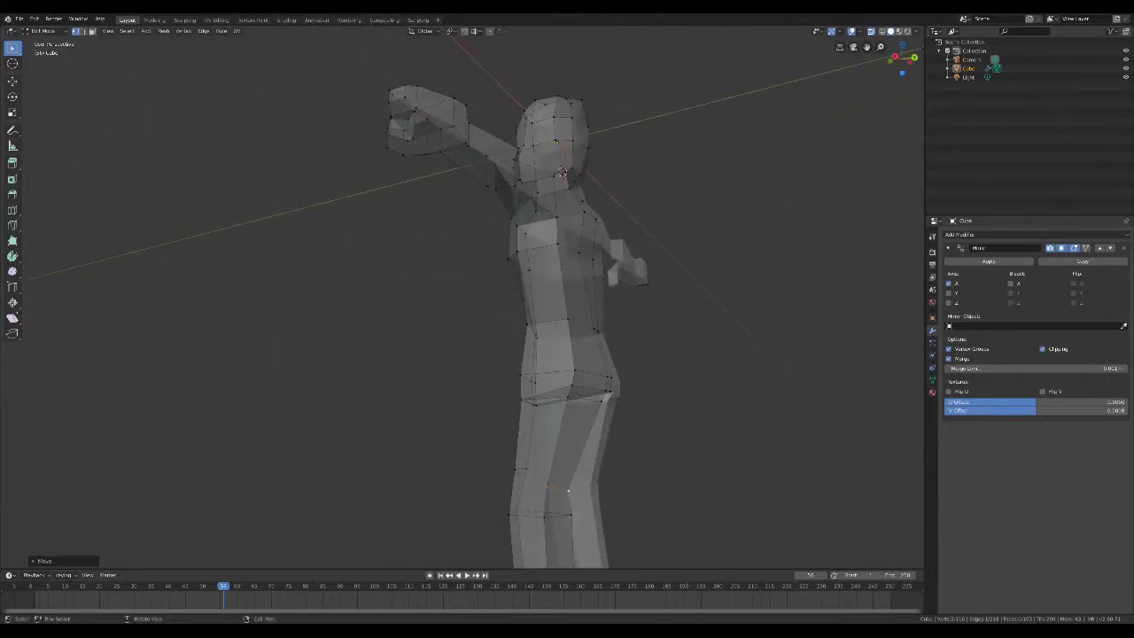
middle_drag(545, 488, 426, 479)
key(s)
key(Return)
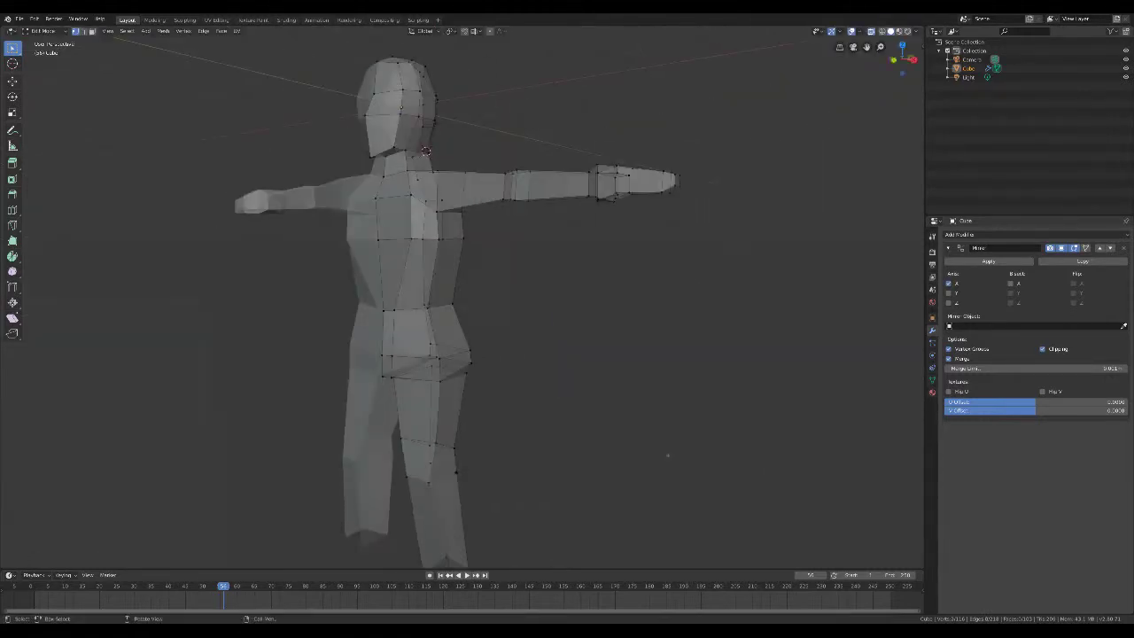
key(KP_1)
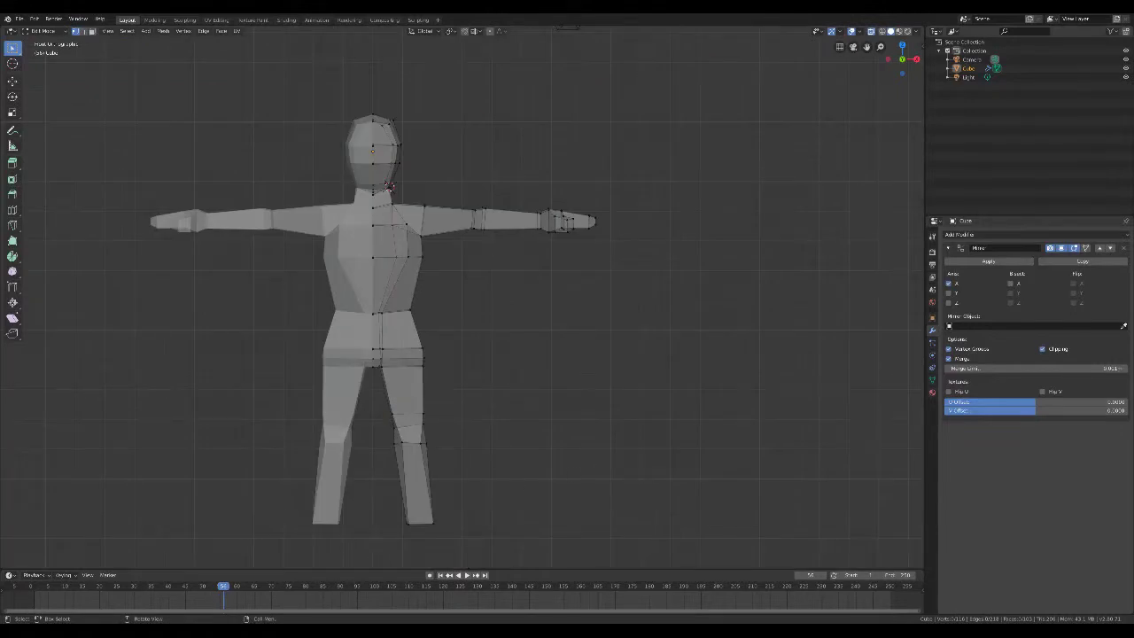
key(g)
key(Return)
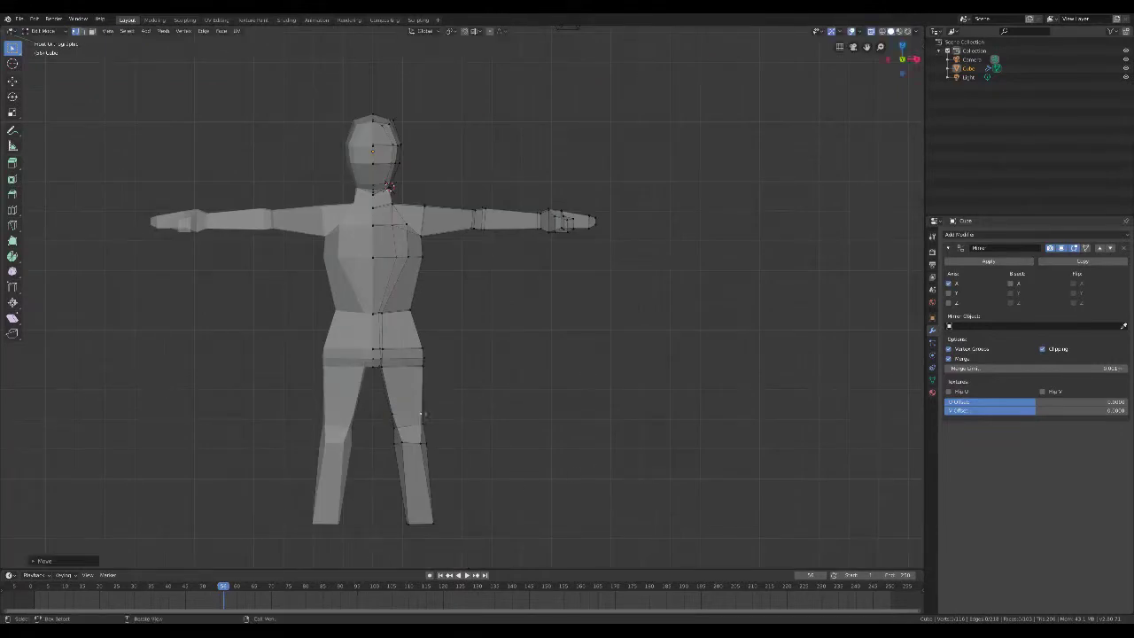
Adjust the face beneath the buttock to refine where it meets the back of the thigh
middle_drag(423, 414, 496, 461)
scroll(421, 413, up, 5)
scroll(463, 472, down, 4)
scroll(463, 472, down, 2)
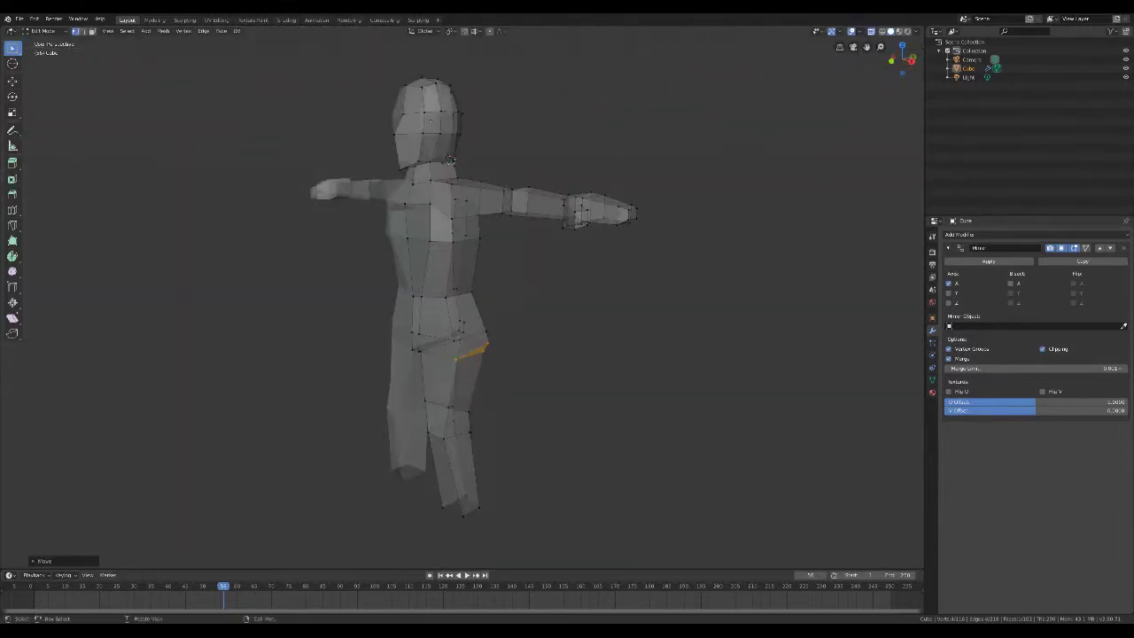
Raise the upper pelvis edge line and reposition the crotch vertices to angle the leg's top edge
key(KP_1)
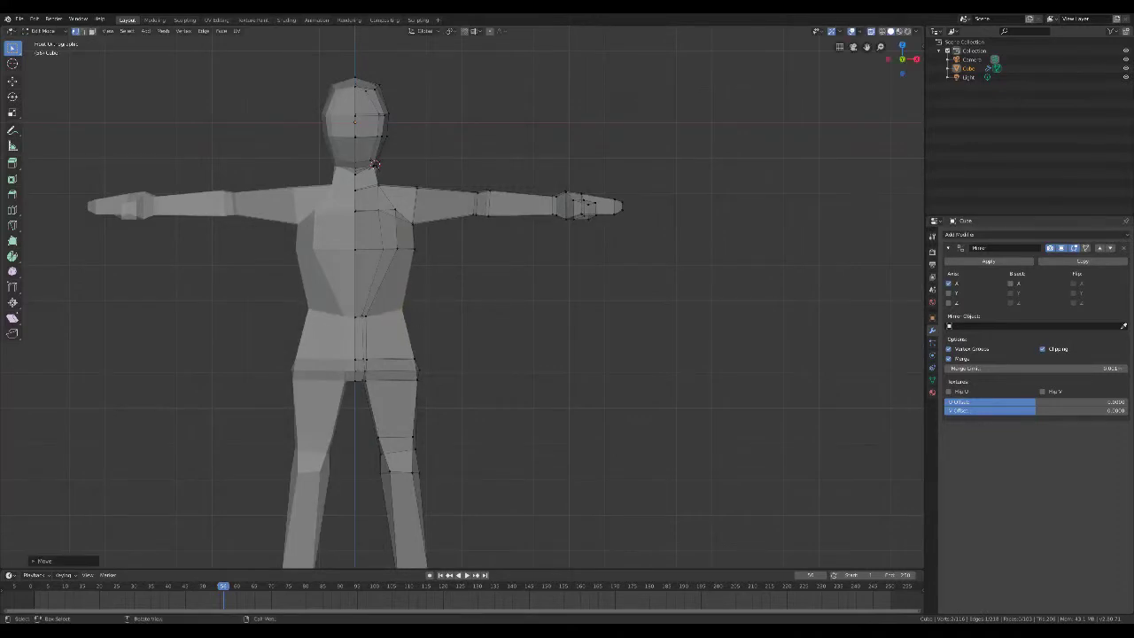
alt+click(381, 347)
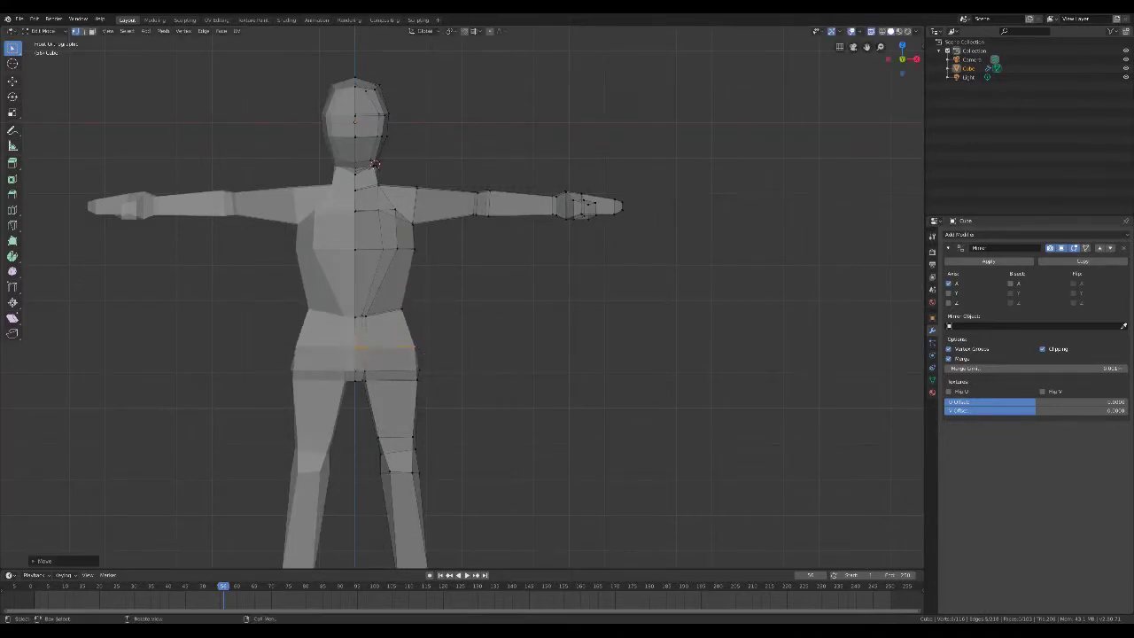
scroll(461, 292, up, 5)
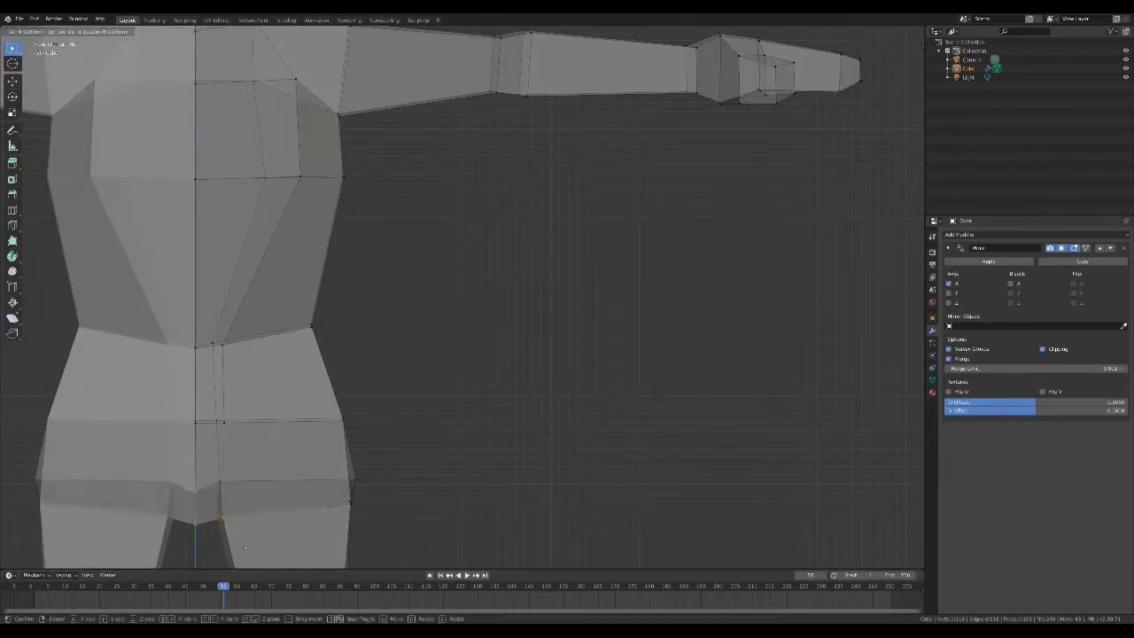
scroll(402, 206, down, 5)
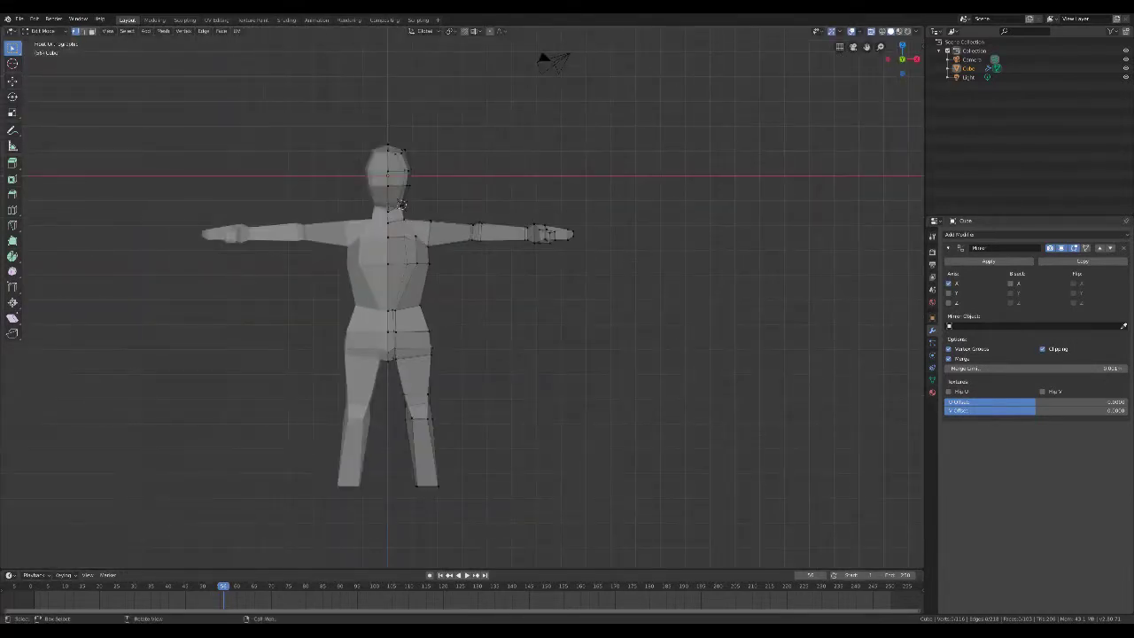
Reposition the upper back vertex beside the spine along X and Y to shape the shoulder blade
scroll(402, 206, down, 2)
scroll(401, 206, up, 6)
middle_drag(401, 205, 640, 104)
key(g)
key(x)
click(623, 93)
key(g)
click(623, 95)
key(g)
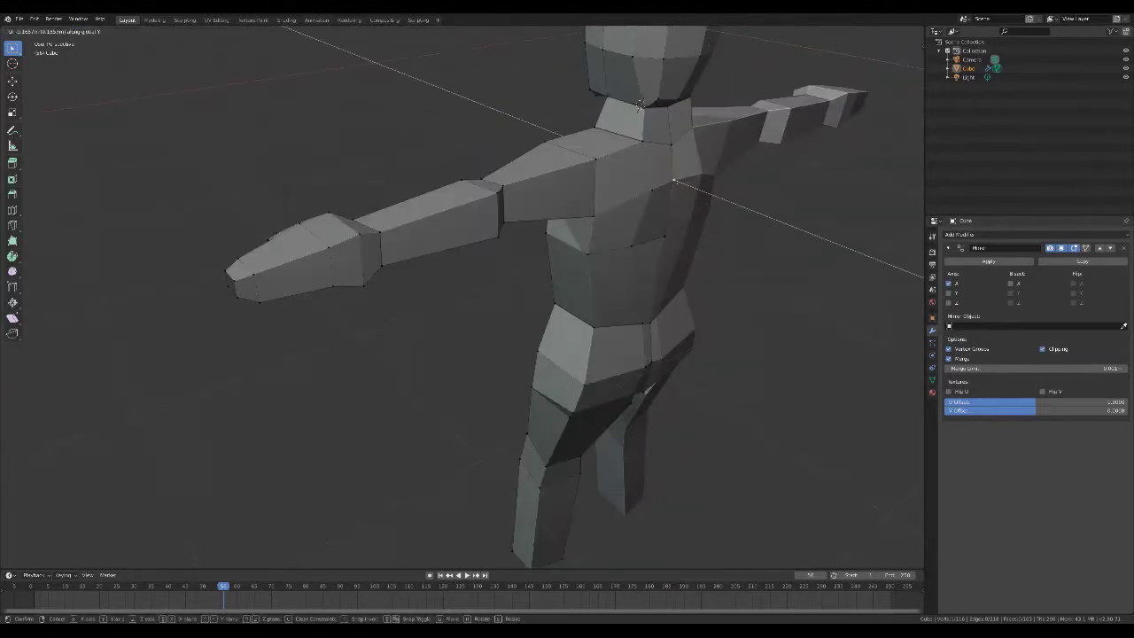
key(y)
click(639, 104)
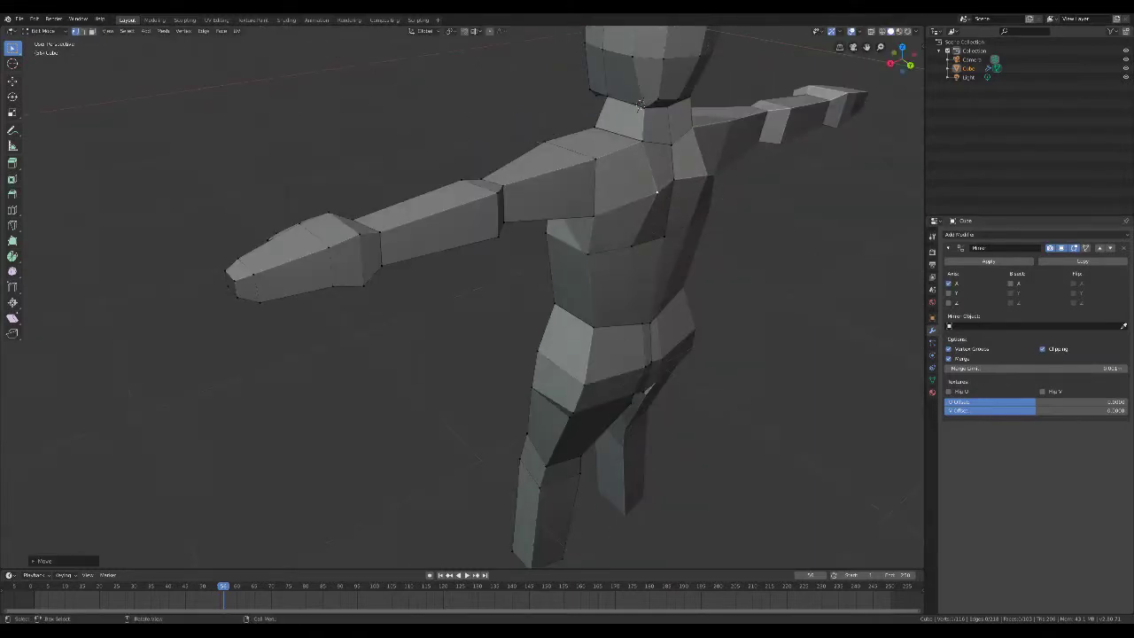
Reposition the crotch vertices in the front view to even out the underside between the legs
key(KP_1)
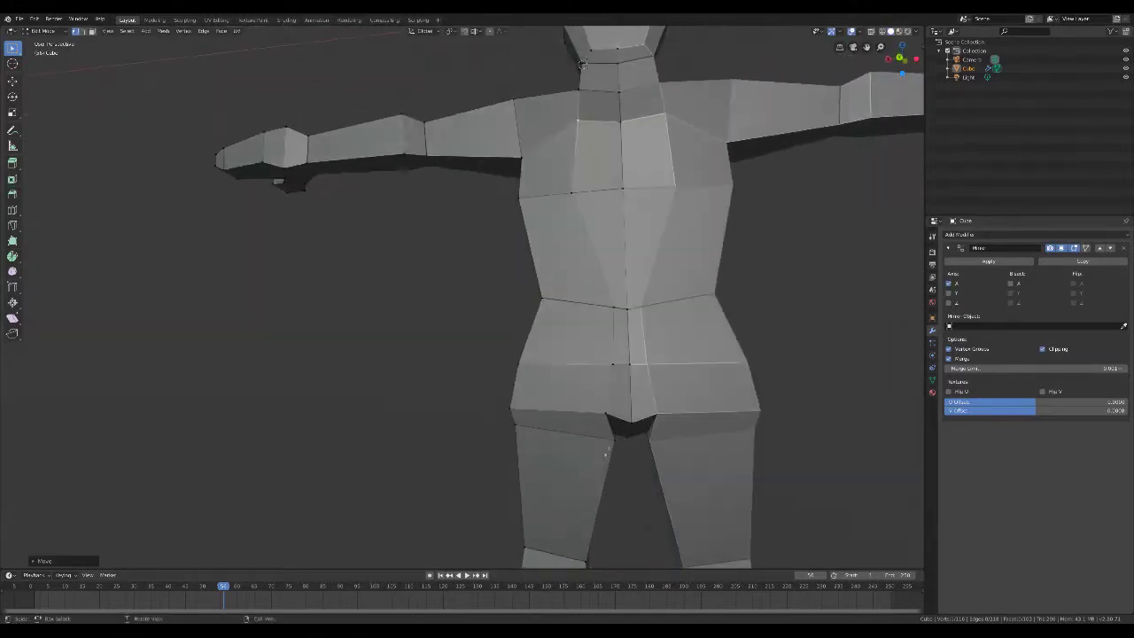
key(alt+z)
key(KP_5)
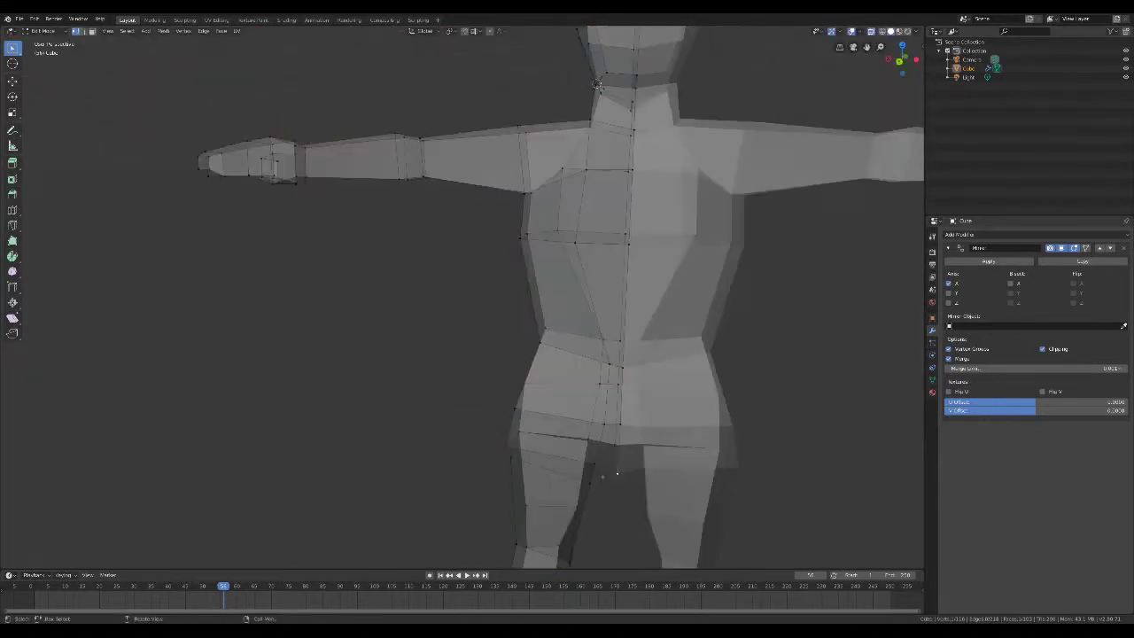
key(ctrl+KP_1)
scroll(446, 468, down, 5)
scroll(412, 219, up, 5)
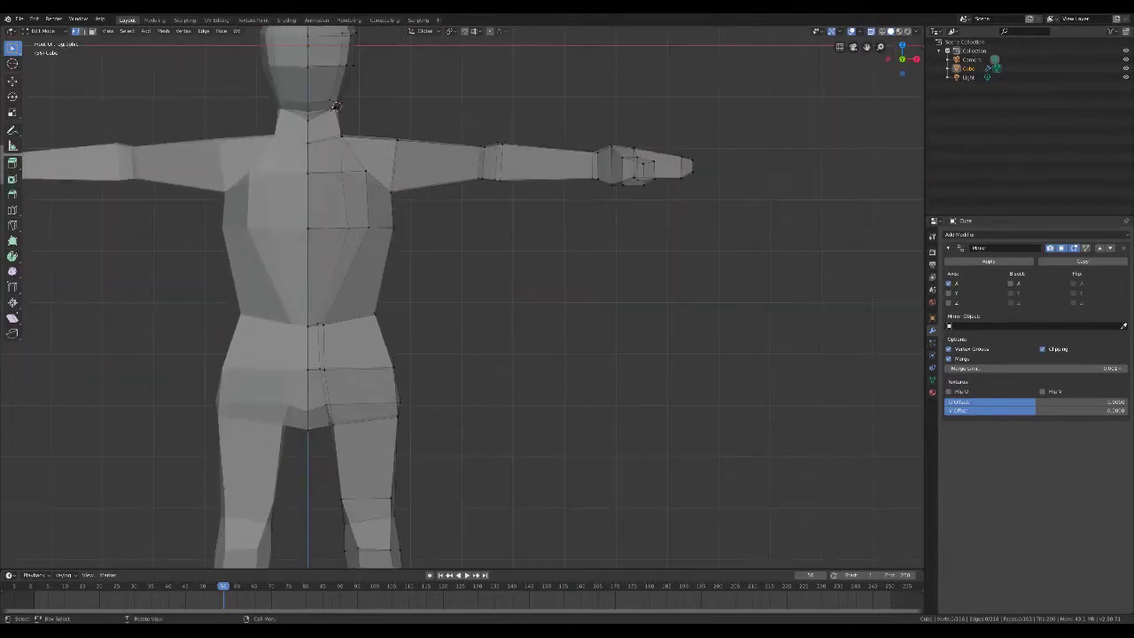
click(301, 432)
scroll(298, 433, down, 3)
scroll(298, 434, up, 4)
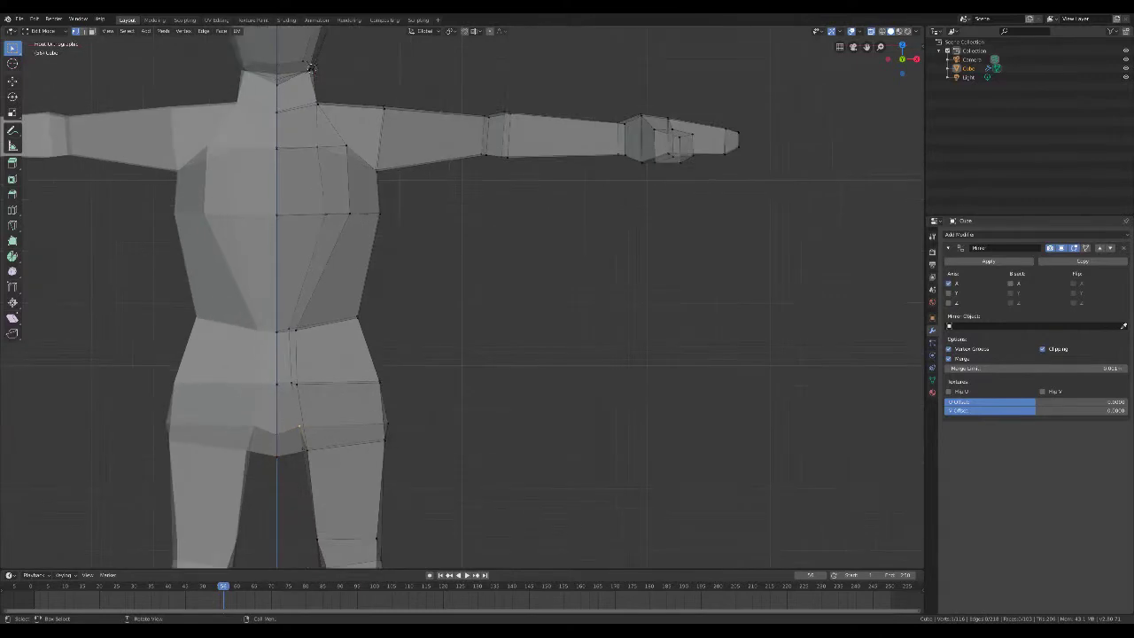
key(g)
scroll(388, 186, down, 4)
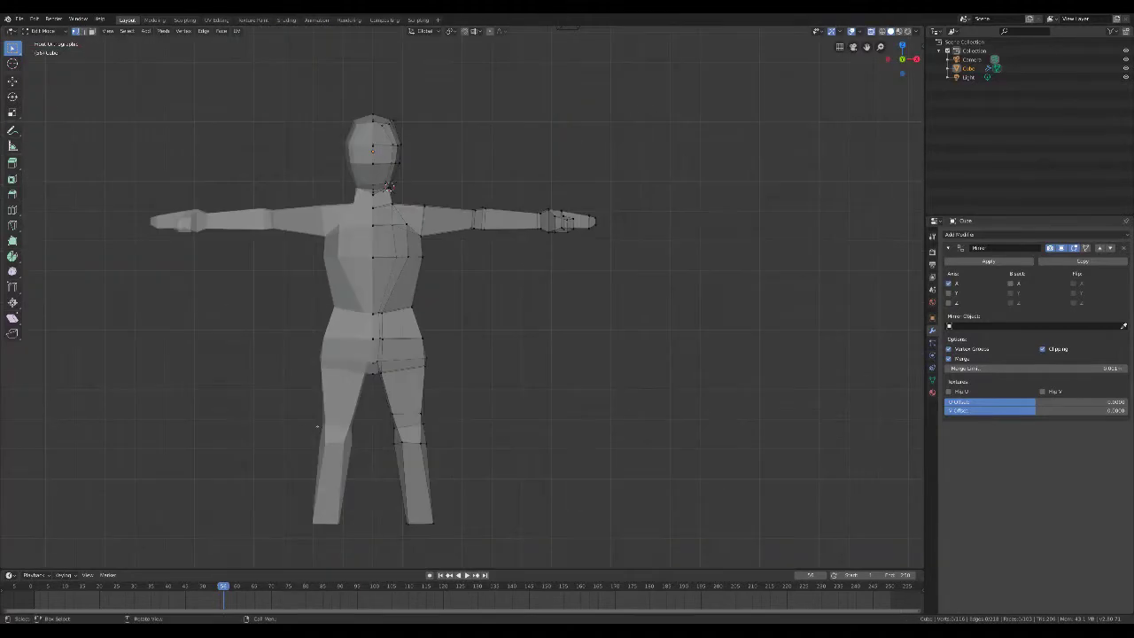
Move the inner knee and lower leg vertices inward in the front view to bring the legs closer together
click(449, 414)
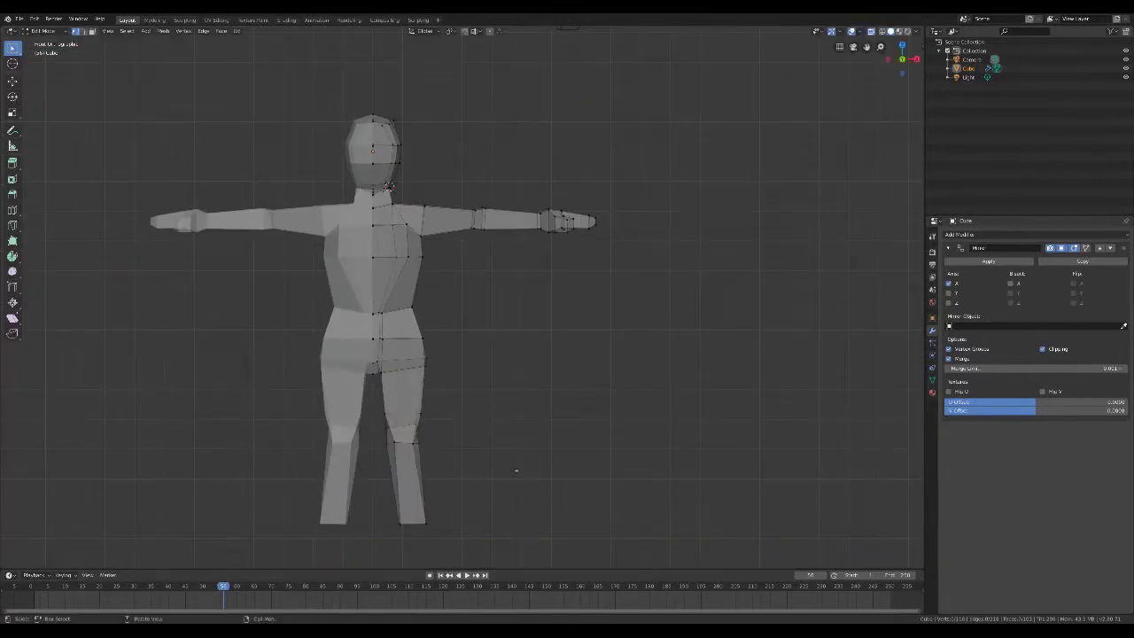
scroll(448, 415, up, 2)
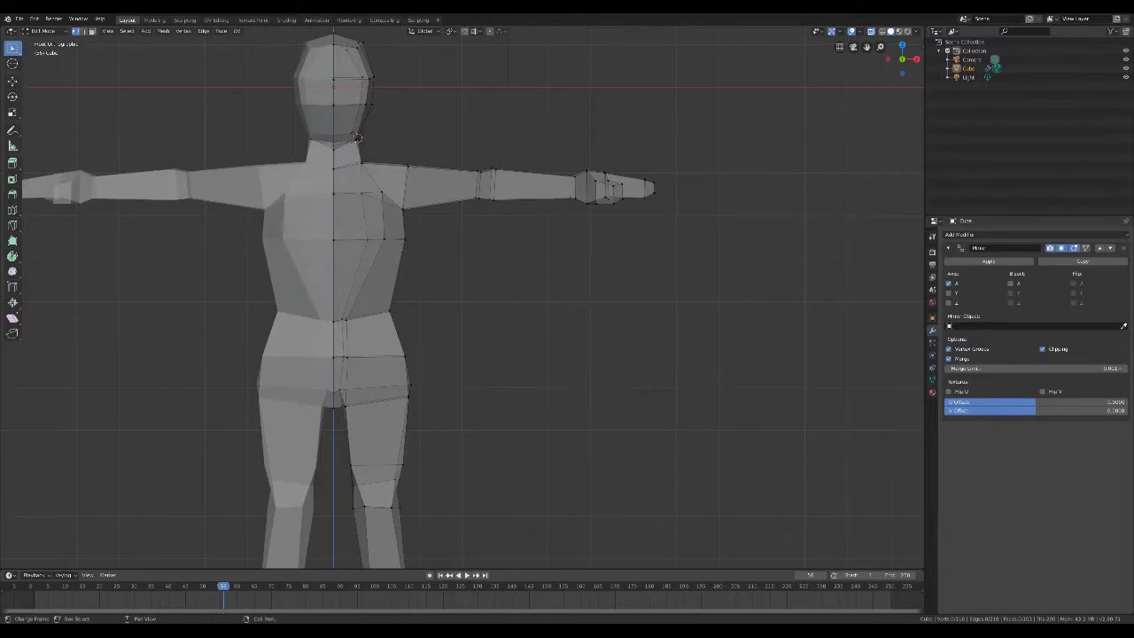
scroll(544, 56, down, 3)
scroll(544, 56, up, 1)
key(r)
key(z)
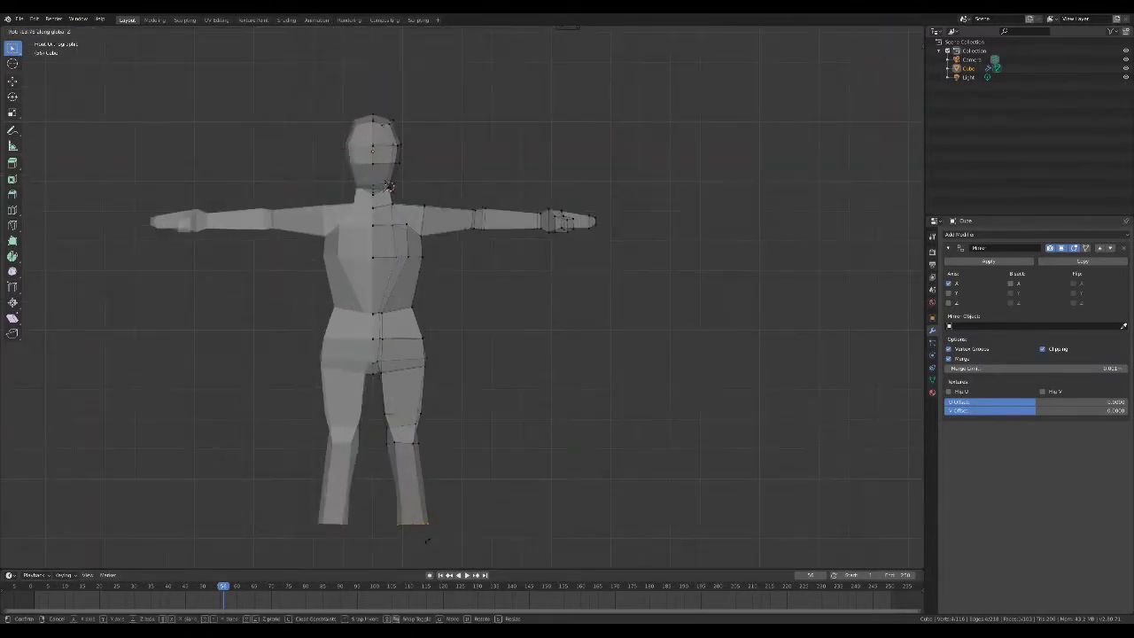
right_click(426, 541)
Extrude the bottom face of the lower leg downward to start the foot
scroll(426, 541, down, 3)
middle_drag(426, 541, 117, 19)
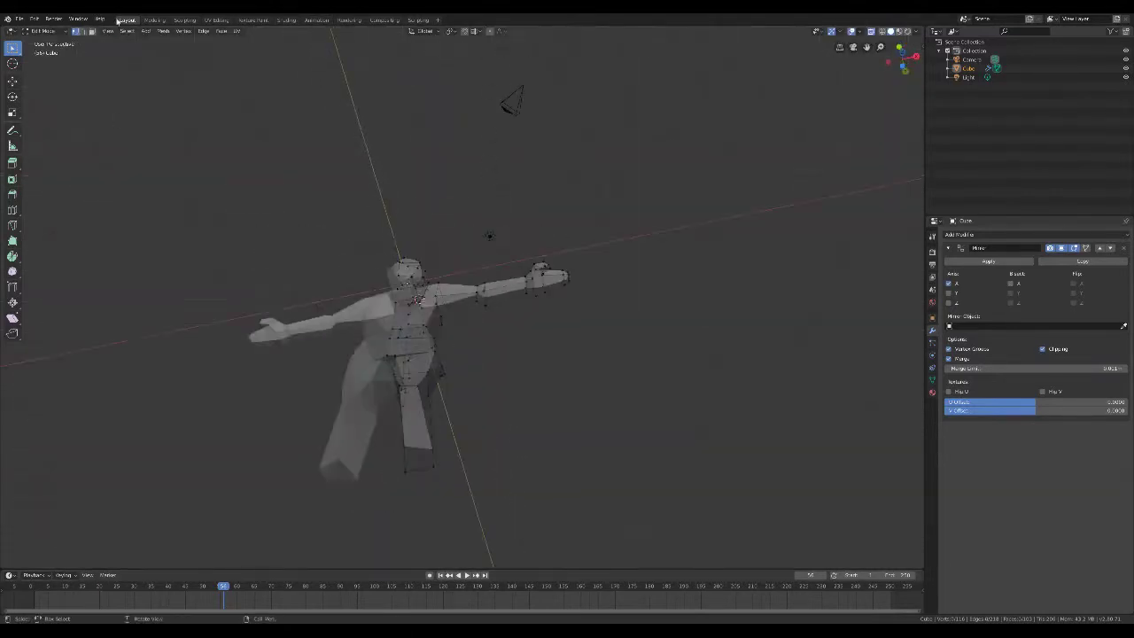
click(91, 31)
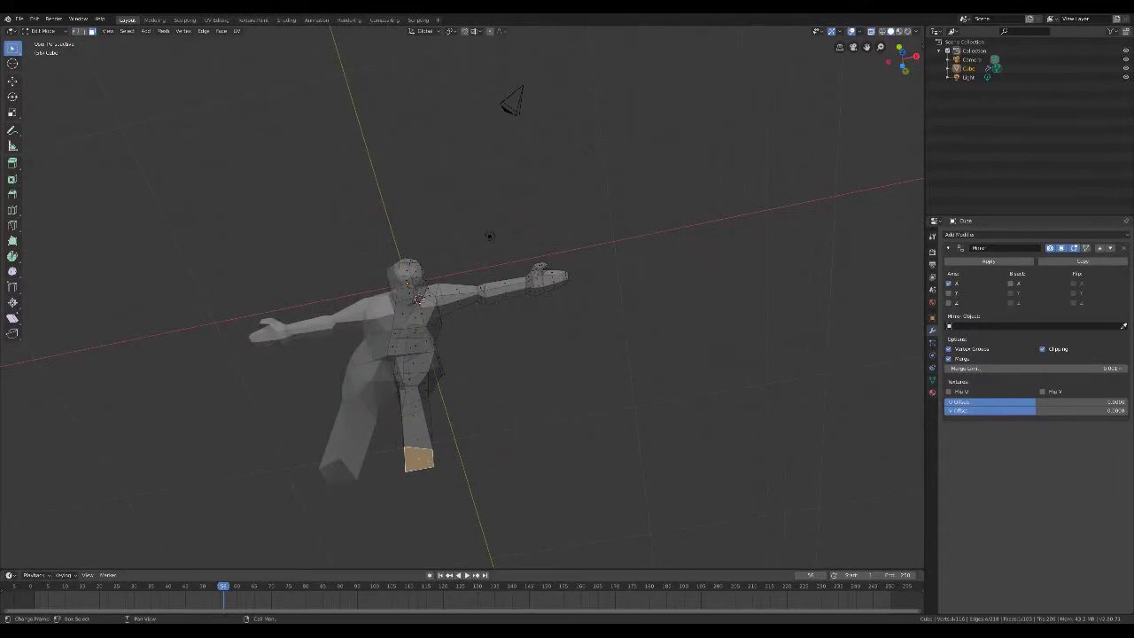
key(e)
key(KP_1)
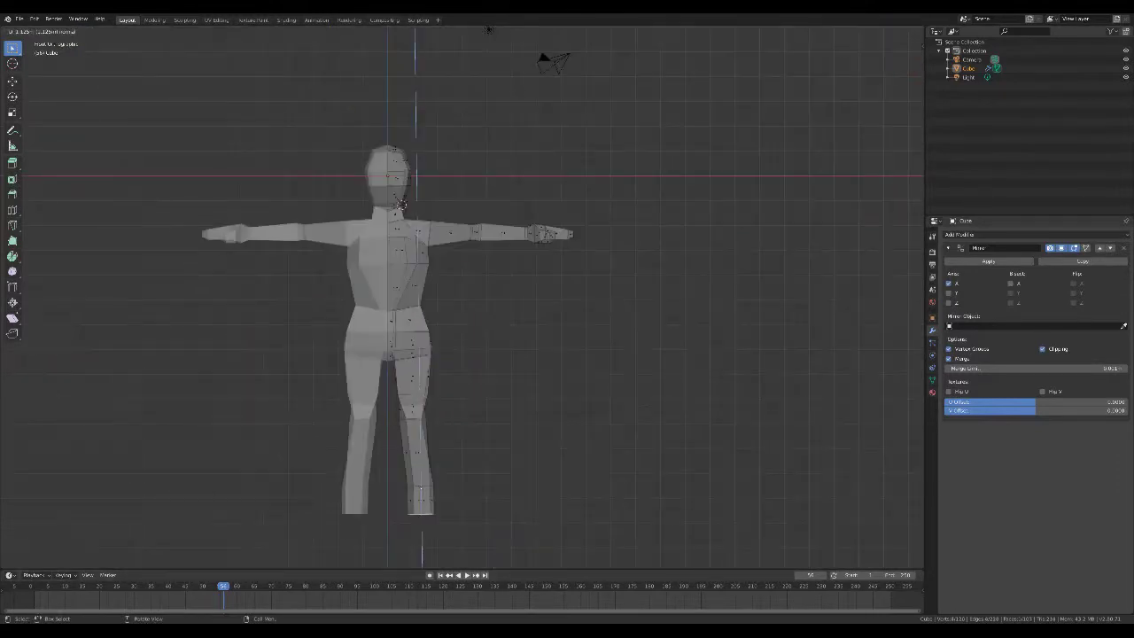
key(Return)
scroll(421, 512, down, 1)
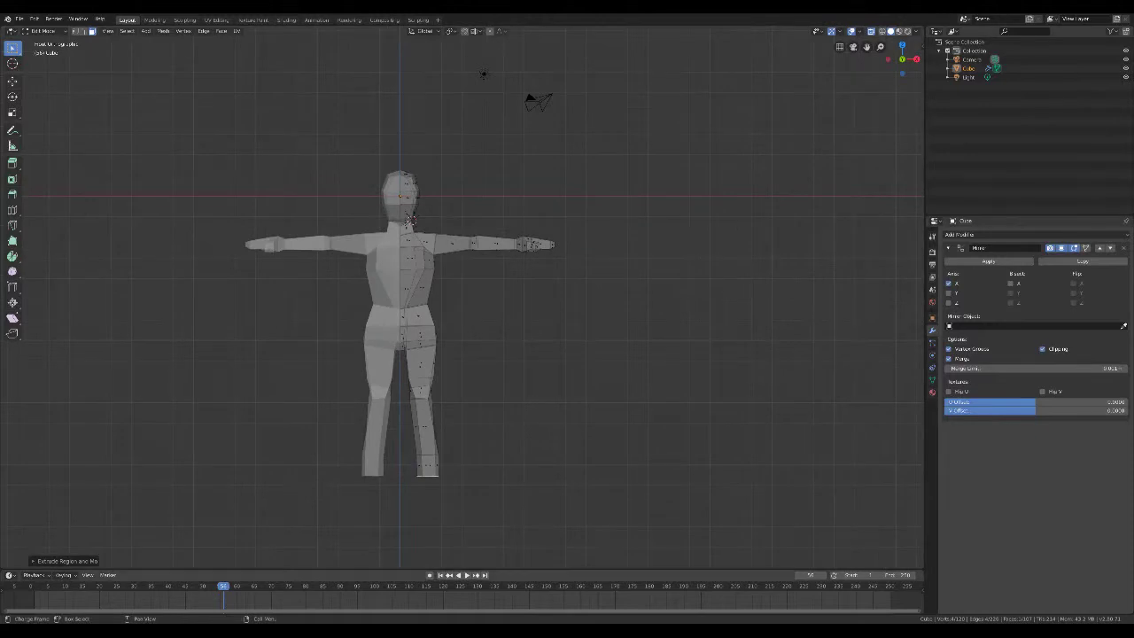
Scale the extruded bottom face along Z to flatten it and along X to widen it slightly
key(s)
key(z)
click(429, 476)
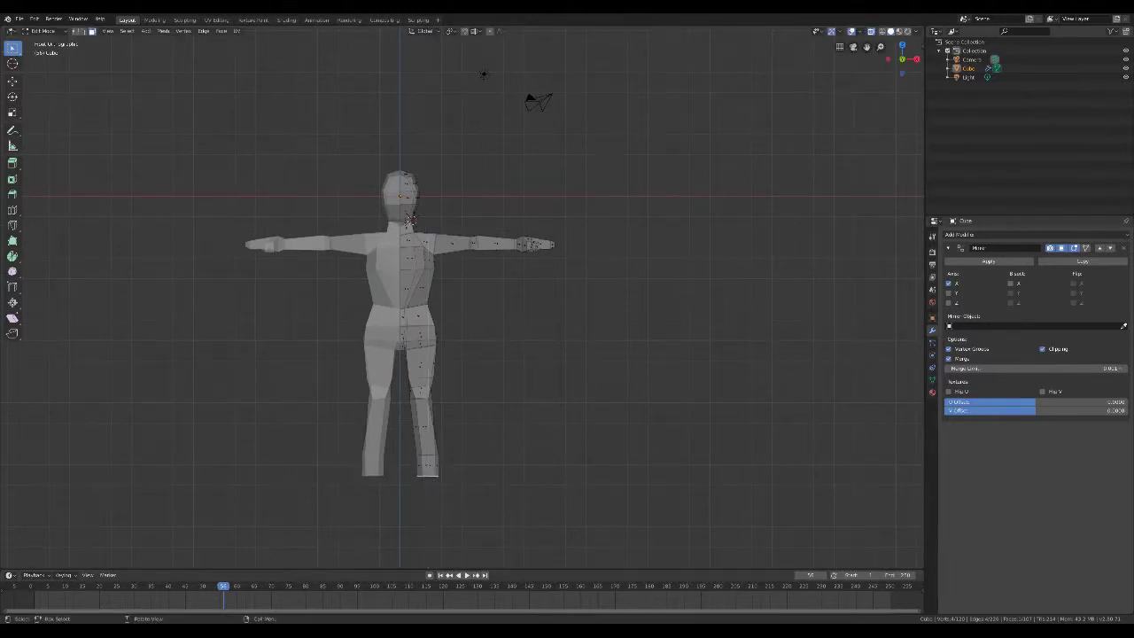
key(s)
key(x)
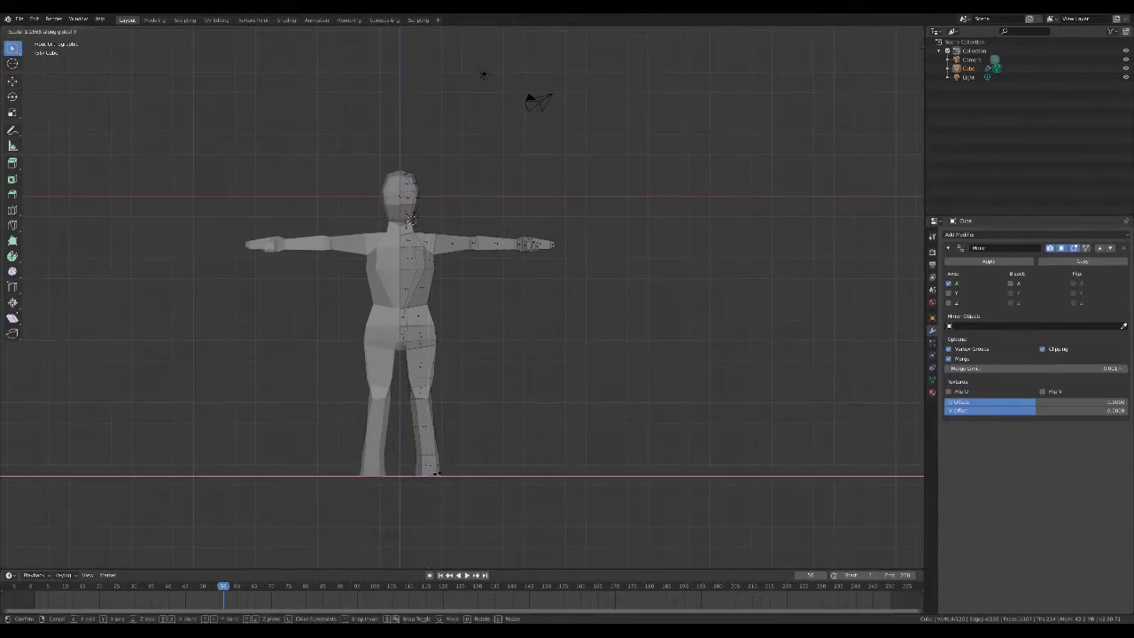
key(Return)
Turn off X-ray display and slide the ankle edge down toward the sole of the foot
key(alt+z)
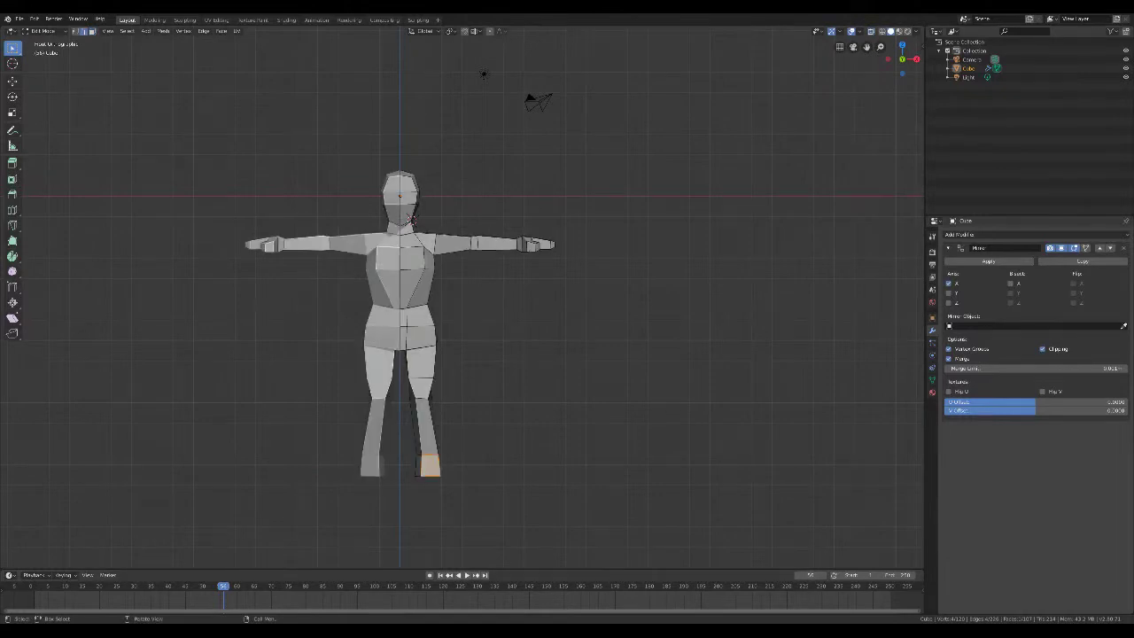
alt+click(411, 218)
key(g)
key(g)
click(412, 219)
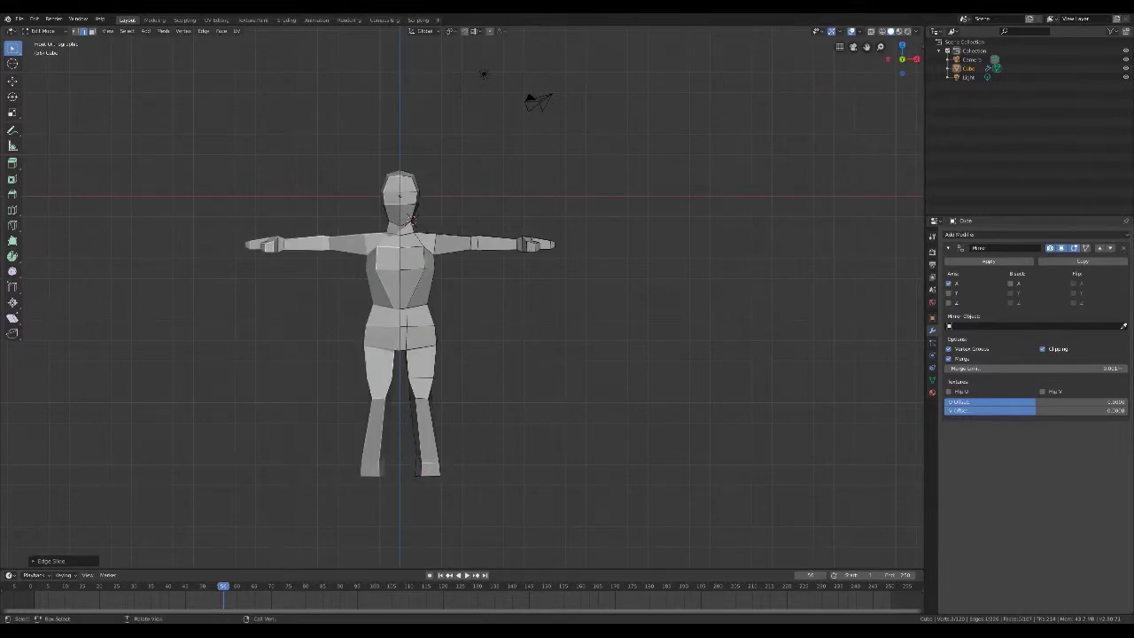
Extrude the lower leg's bottom front face forward to form the foot
key(e)
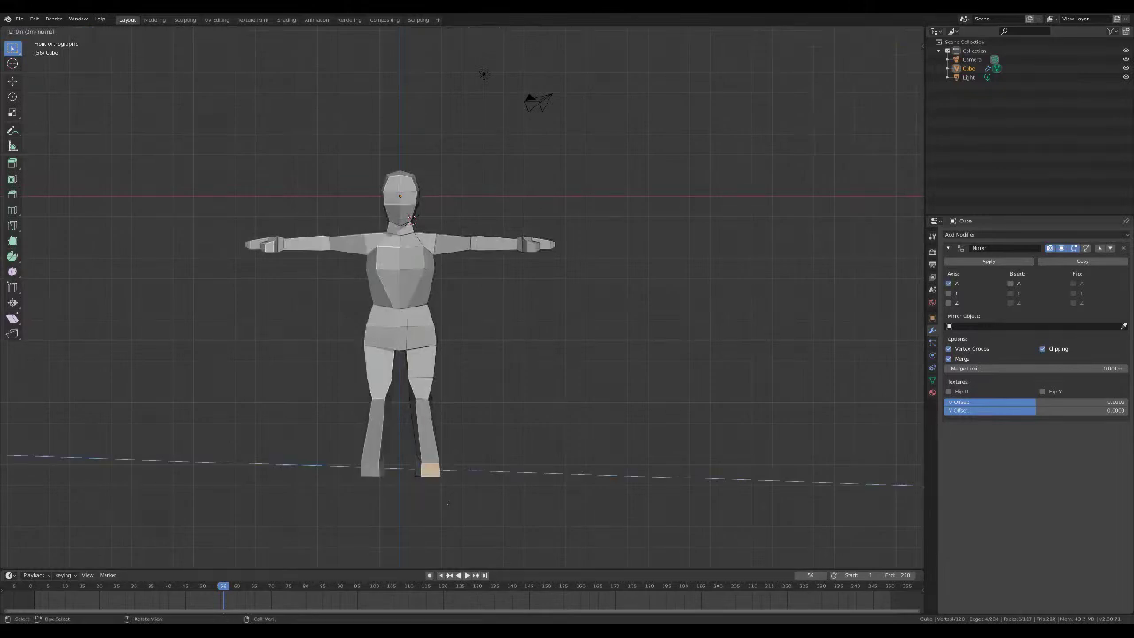
click(458, 514)
middle_drag(457, 514, 461, 477)
key(e)
click(441, 463)
Expand the selection at the front of the foot and scale it along Z
key(ctrl+KP_Add)
key(ctrl+KP_Add)
key(ctrl+KP_Add)
key(s)
key(z)
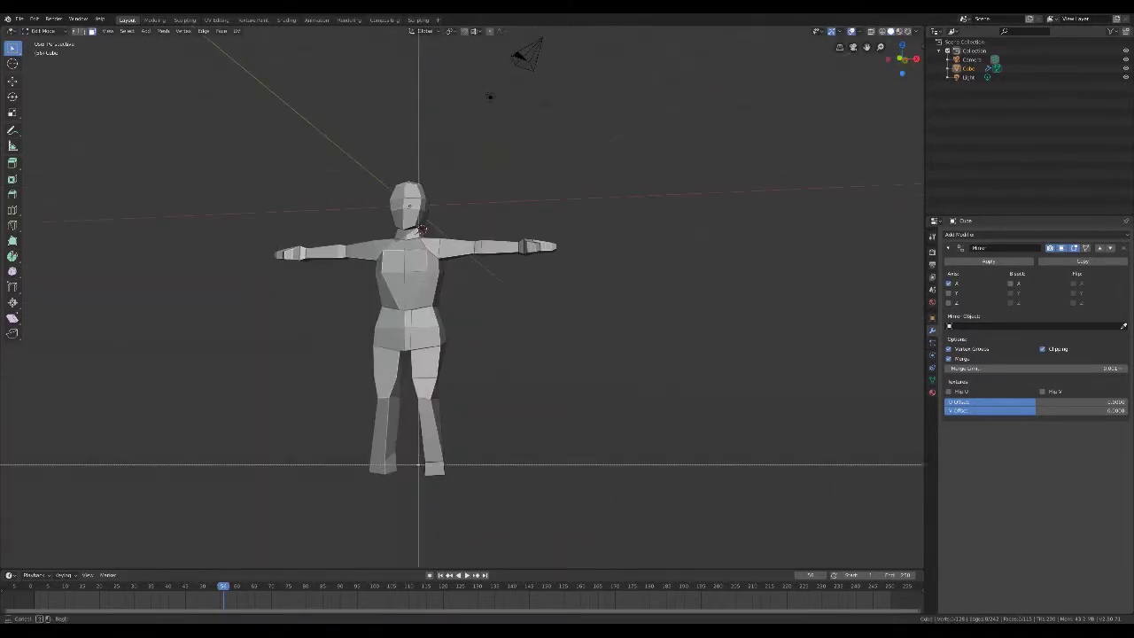
key(ctrl+KP_Add)
key(ctrl+KP_Subtract)
Turn on X-ray display, box-select the foot's vertices and rotate them
middle_drag(418, 220, 850, 33)
click(851, 33)
drag(405, 443, 455, 470)
key(r)
click(499, 502)
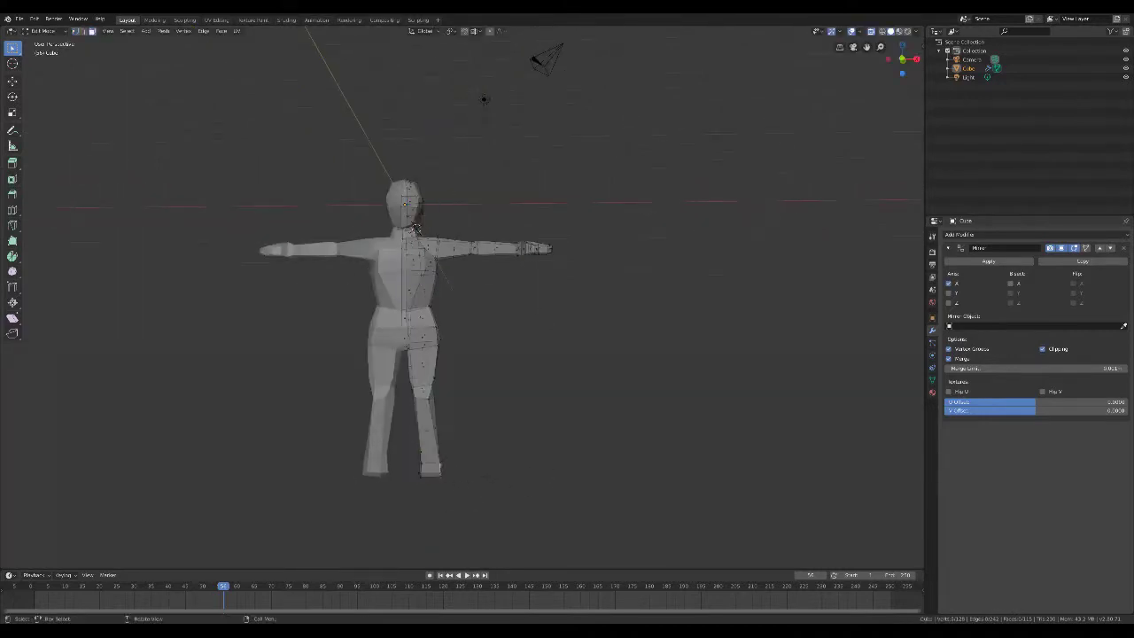
Add a loop cut across the foot and adjust its position
middle_drag(499, 502, 372, 382)
key(ctrl+r)
click(407, 381)
key(g)
key(Return)
Rotate the edge at the side of the foot about the global X axis and reposition it
key(g)
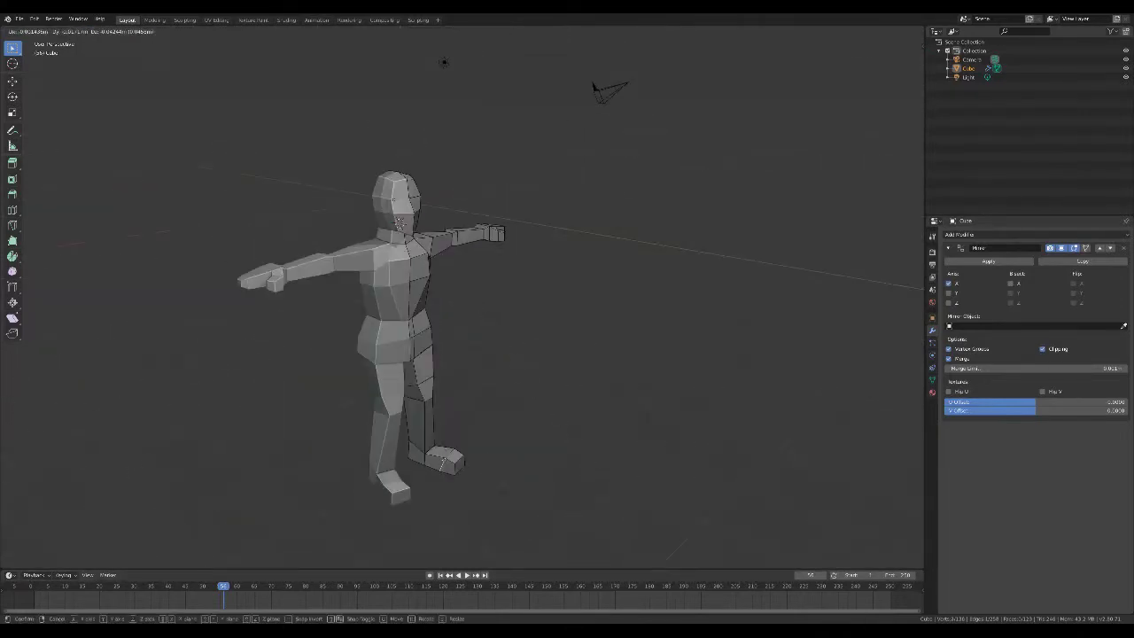
key(x)
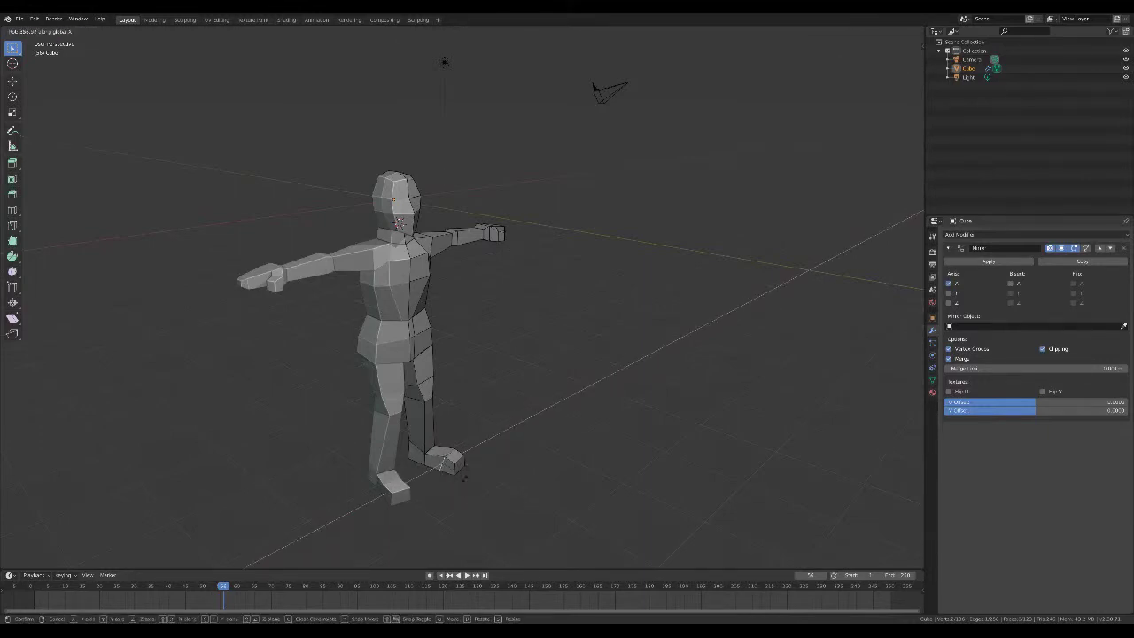
click(462, 473)
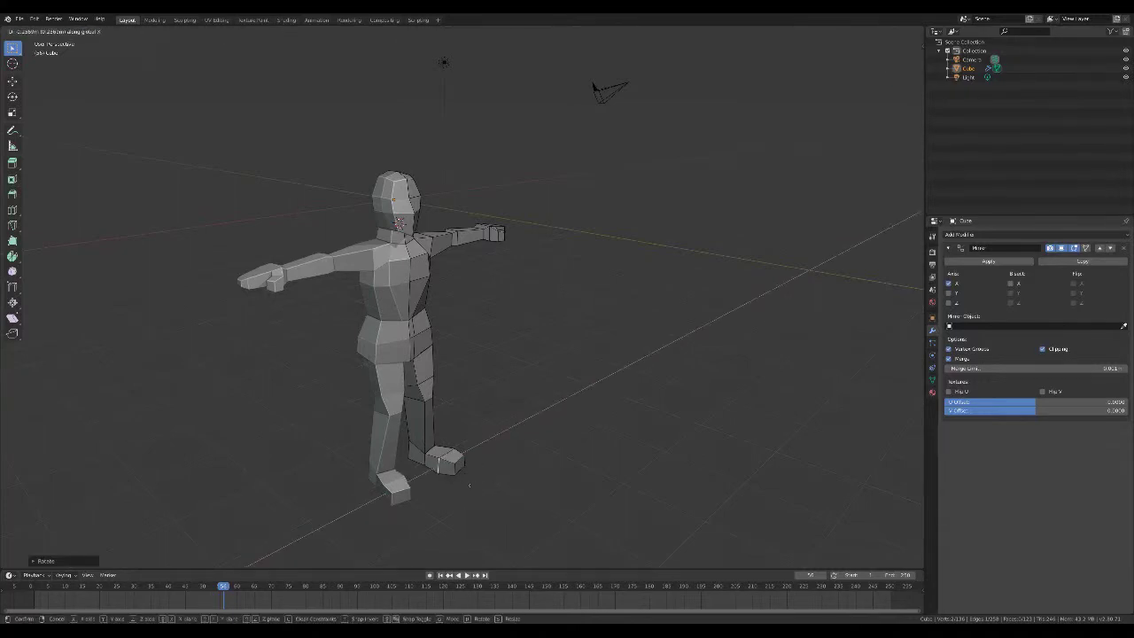
middle_drag(462, 473, 553, 542)
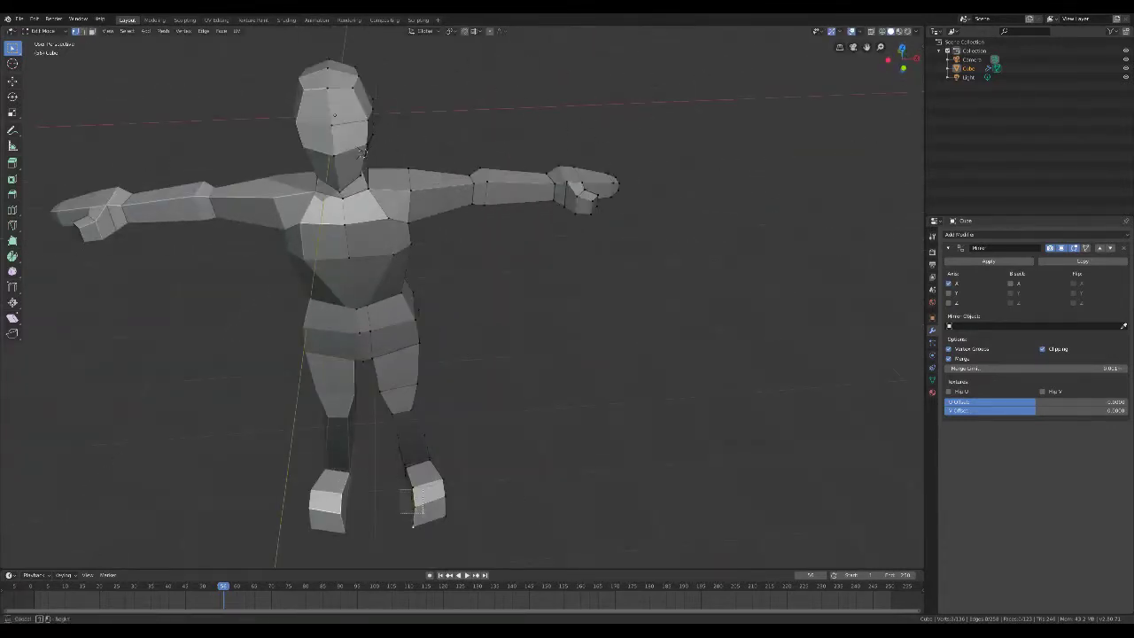
Move the vertices on the inner side of the foot to refine its outline
mouse_move(413, 504)
middle_down()
mouse_move(418, 516)
mouse_move(413, 505)
middle_up()
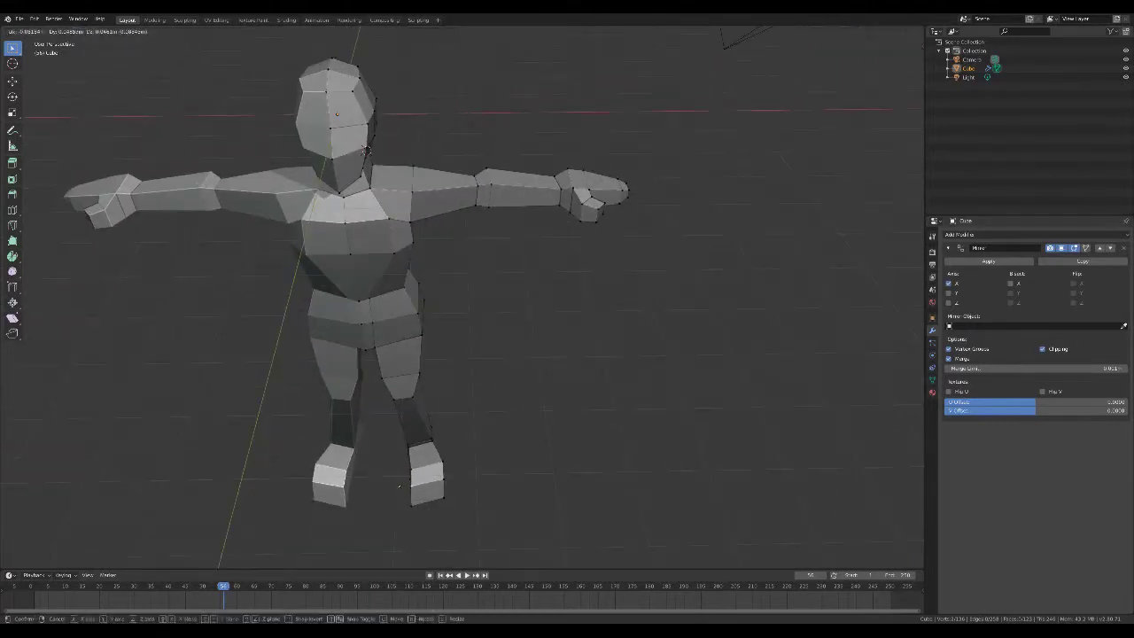
scroll(365, 150, up, 5)
scroll(365, 151, down, 8)
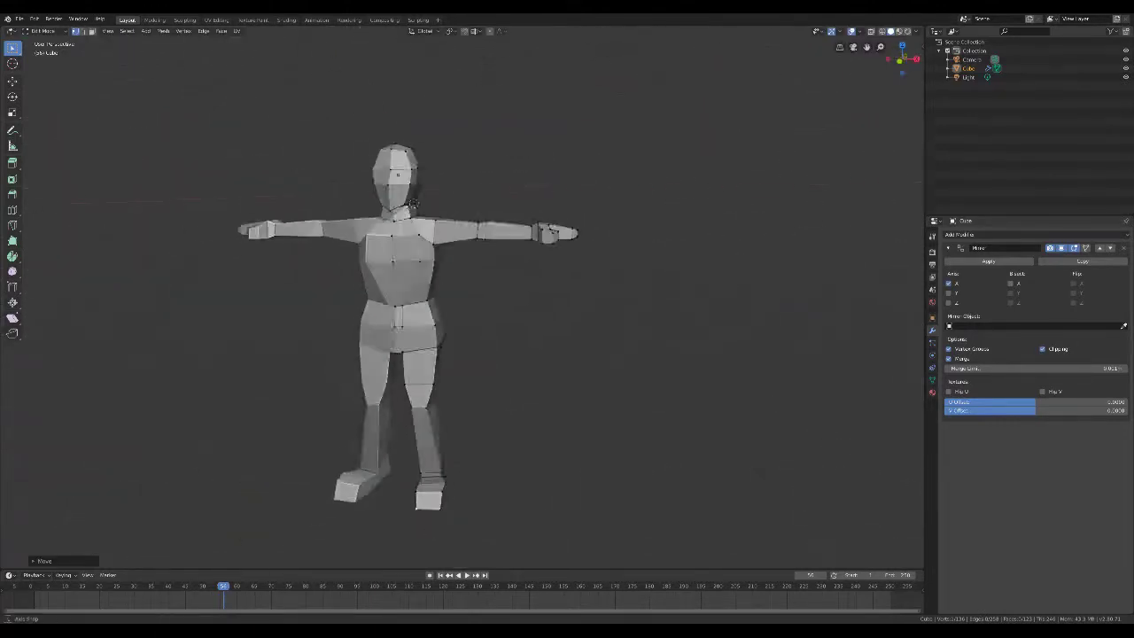
middle_drag(365, 150, 443, 193)
middle_drag(454, 482, 522, 31)
Scale the ankle vertices and slide the ankle edge along the lower leg
key(s)
key(Return)
key(s)
key(Return)
key(g)
key(g)
click(522, 31)
scroll(452, 33, up, 3)
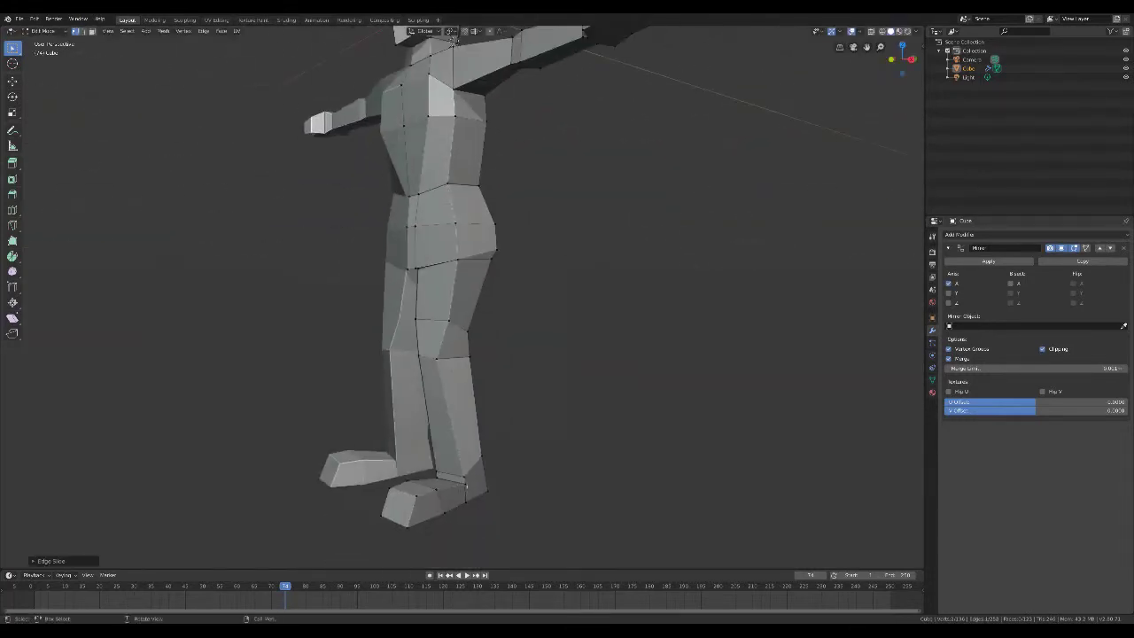
Select the whole mesh and extrude its vertices in place without an offset
key(a)
right_click(506, 418)
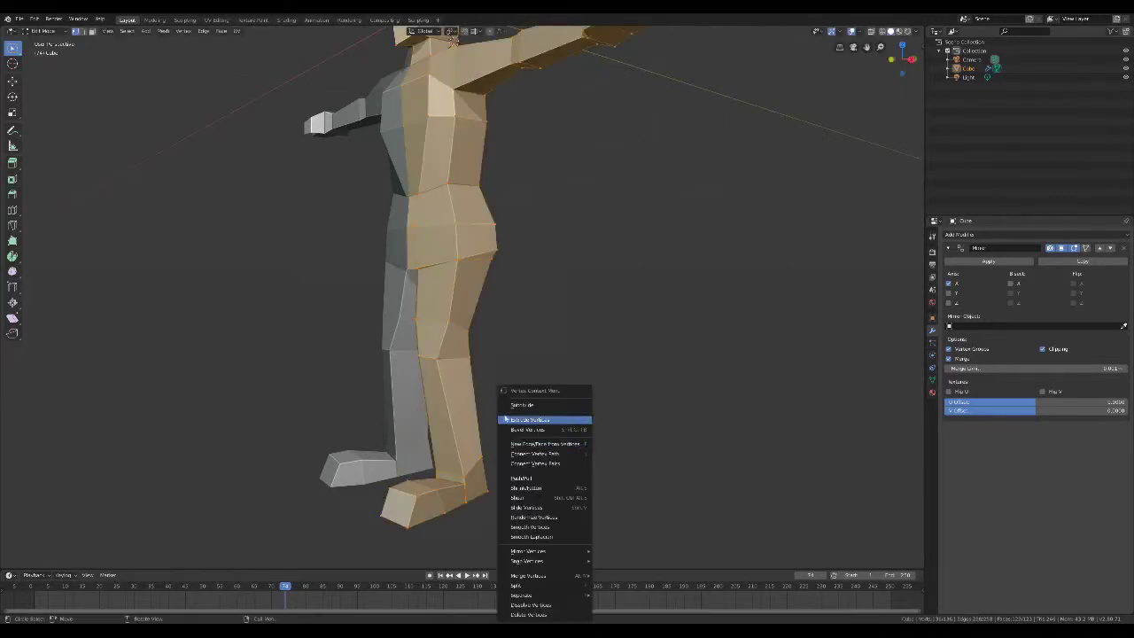
mouse_move(590, 577)
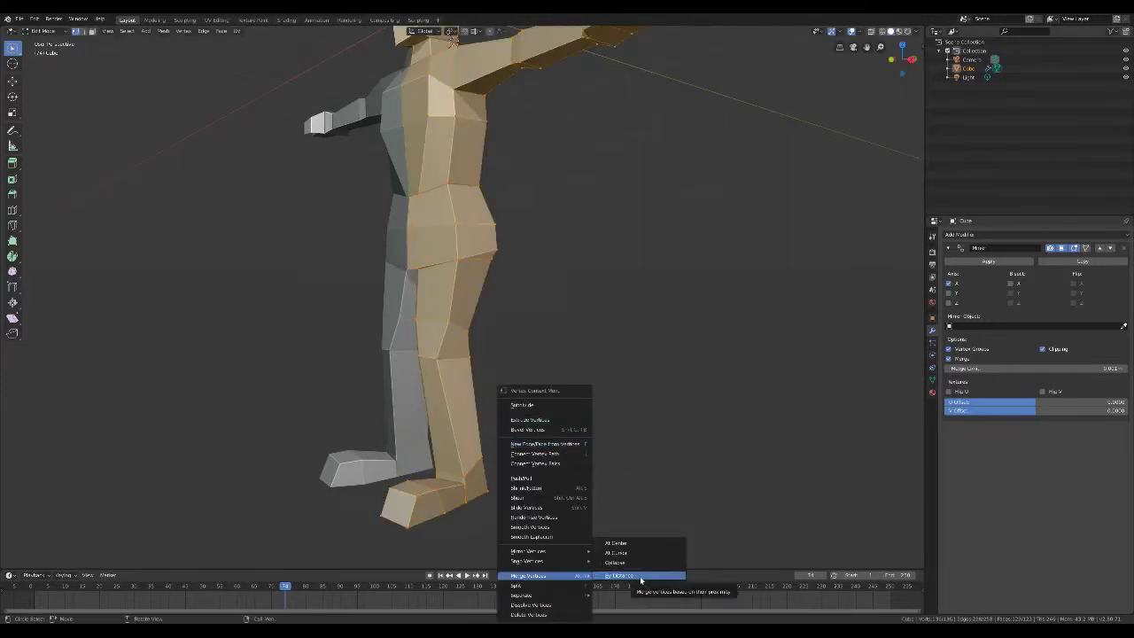
click(573, 422)
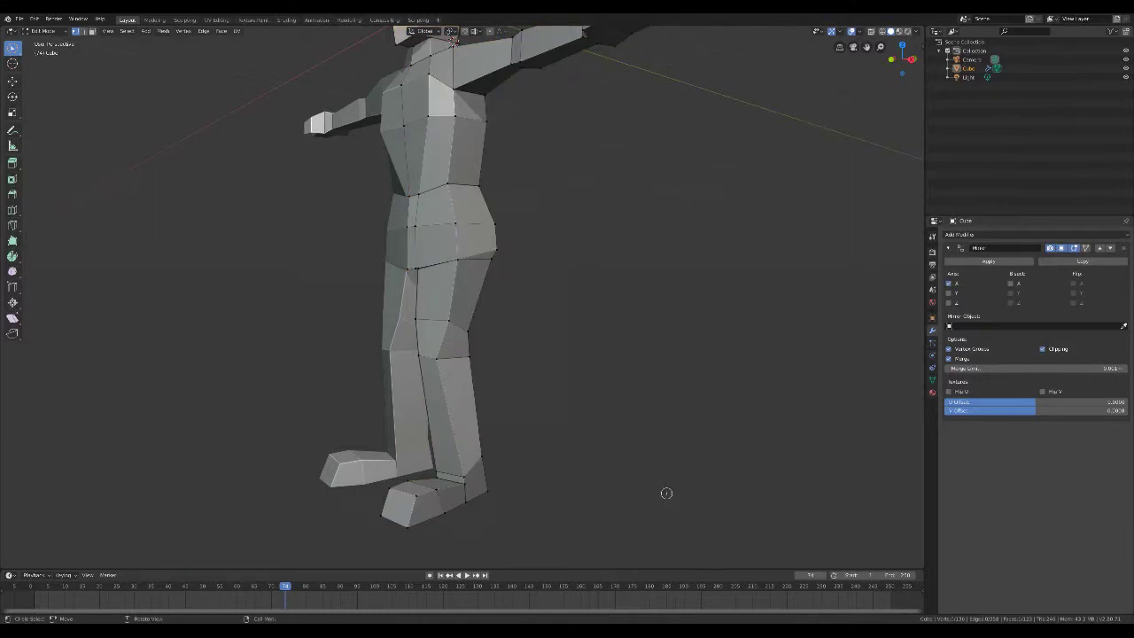
right_click(506, 428)
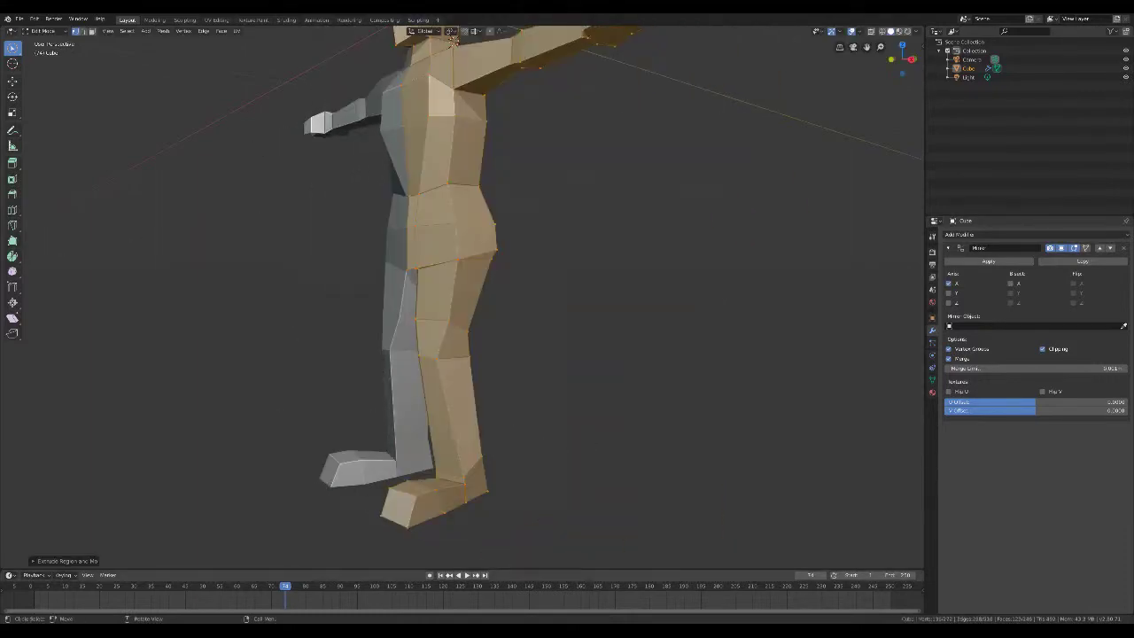
Clean up the whole mesh with Merge by Distance and clear the selection
click(163, 31)
mouse_move(181, 207)
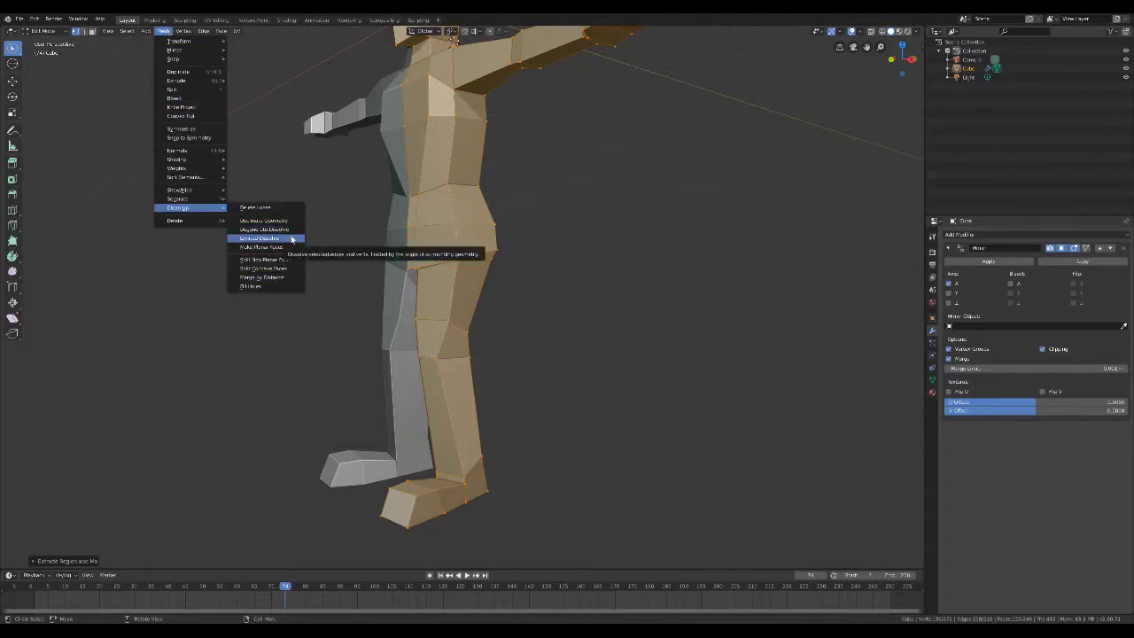
click(282, 277)
click(44, 561)
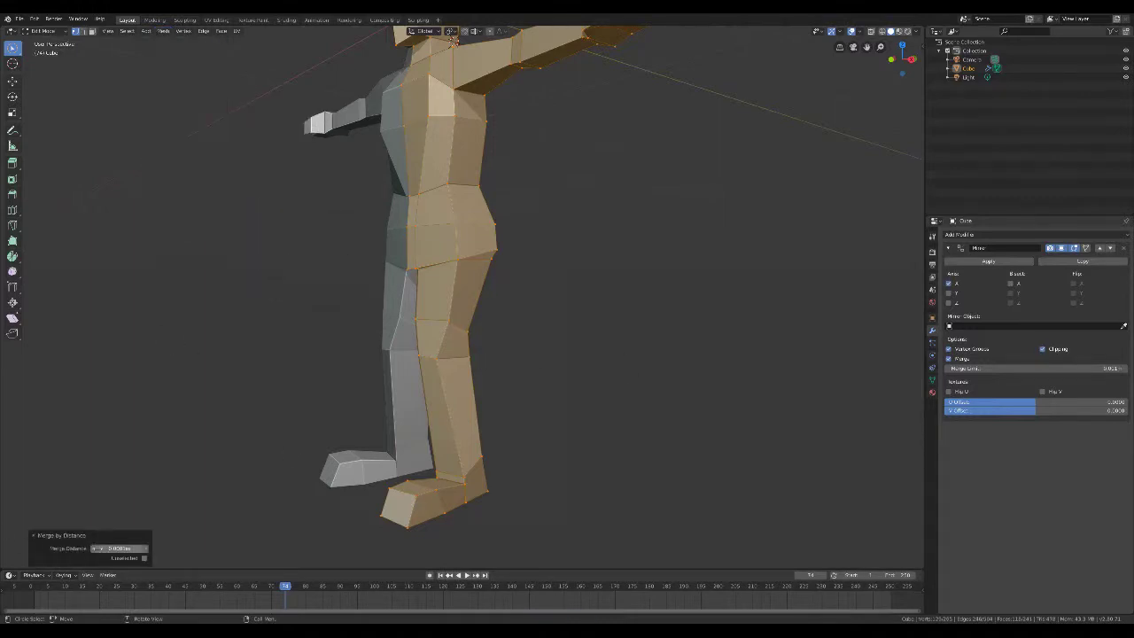
click(499, 497)
scroll(671, 506, up, 2)
scroll(559, 374, down, 3)
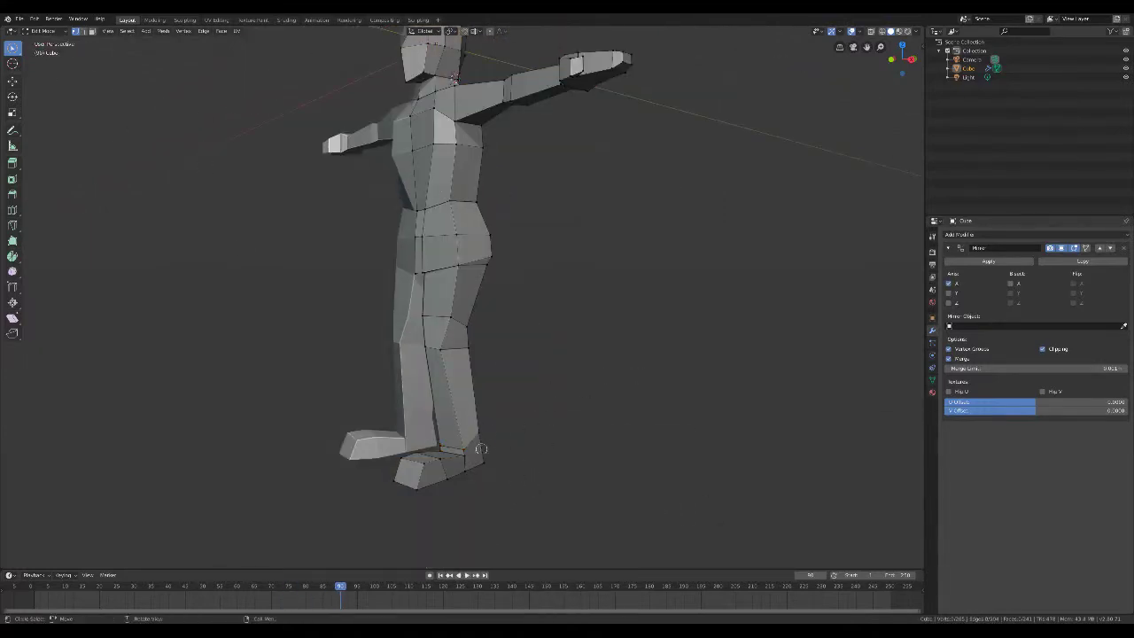
Select the entire mesh again and run Merge by Distance to remove the duplicate vertices
middle_drag(481, 449, 480, 416)
key(a)
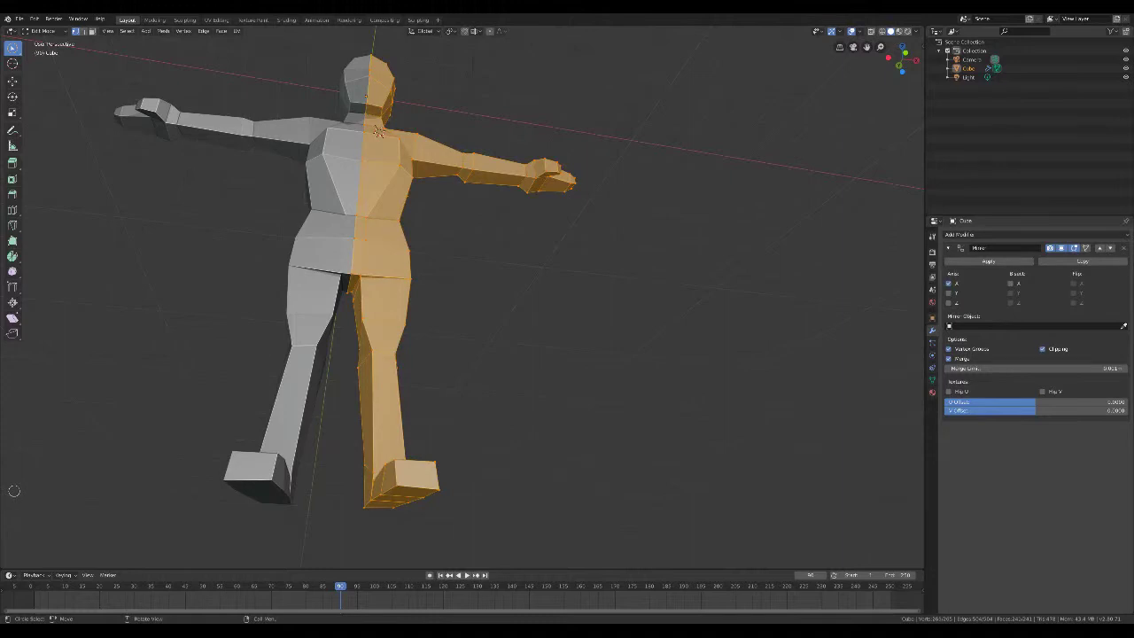
click(163, 31)
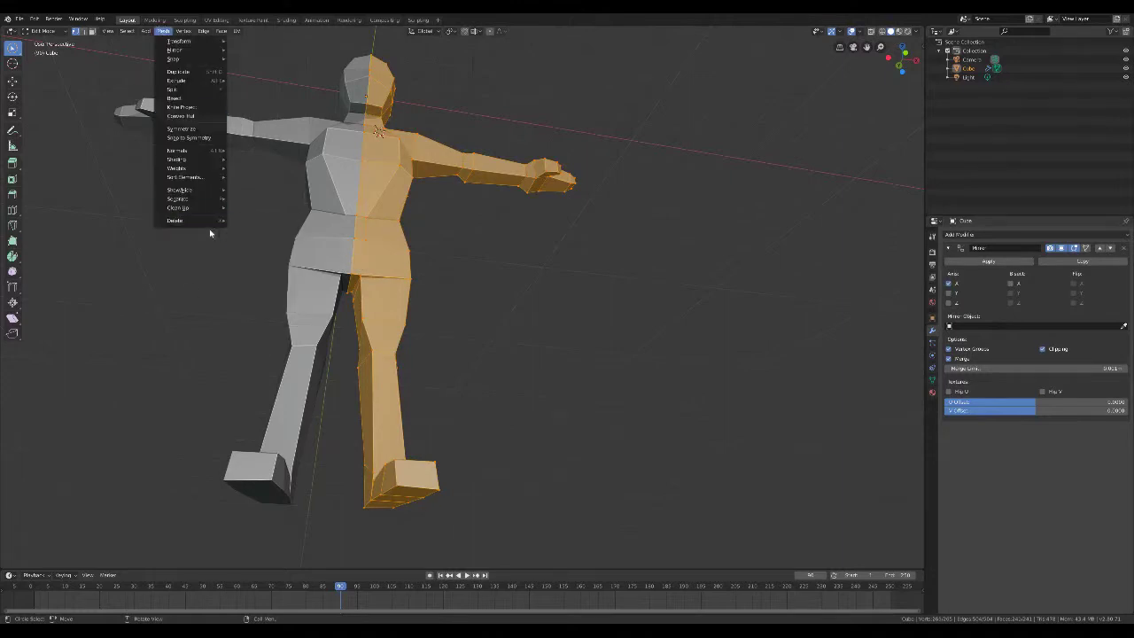
click(266, 278)
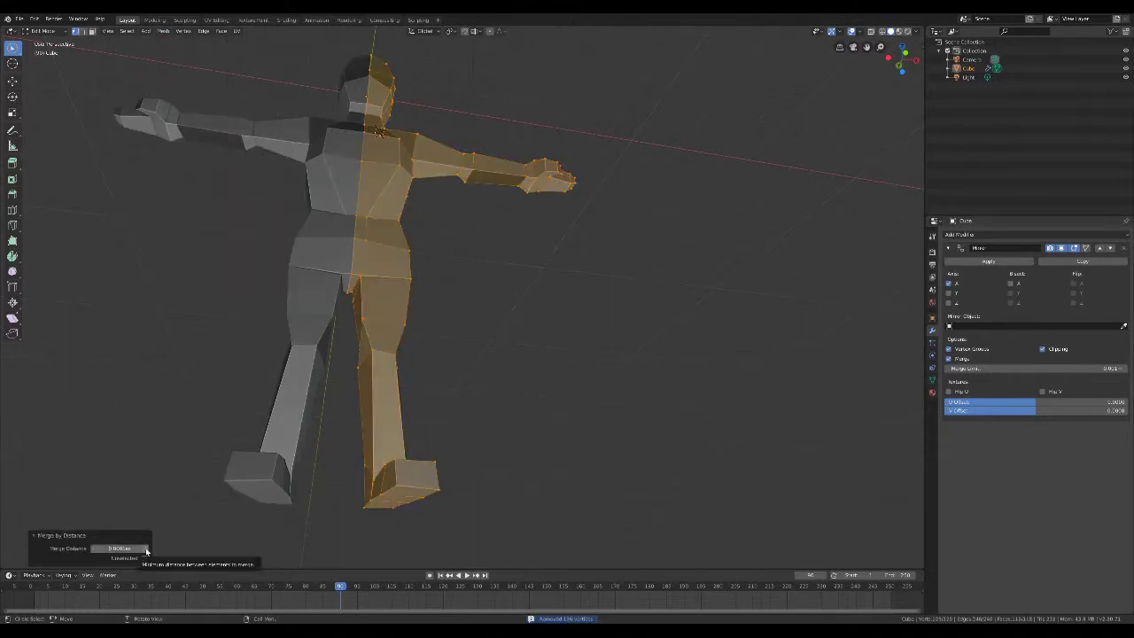
Reselect all vertices and try Merge by Distance with a larger merge distance
middle_drag(399, 372, 363, 307)
key(a)
key(alt+a)
key(a)
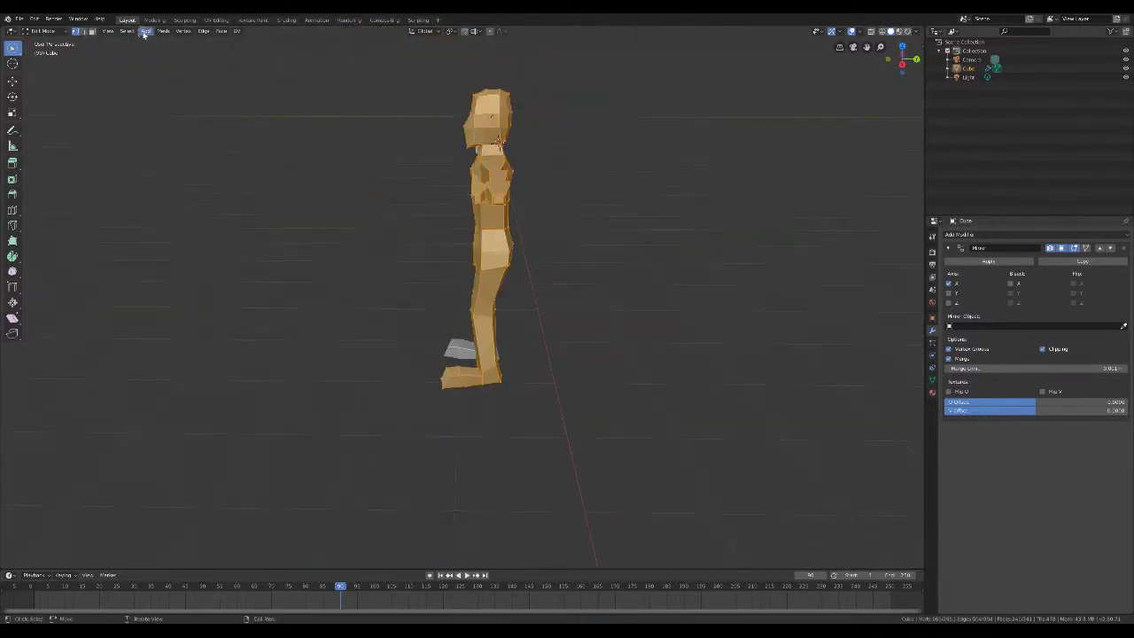
click(146, 31)
mouse_move(188, 149)
click(261, 282)
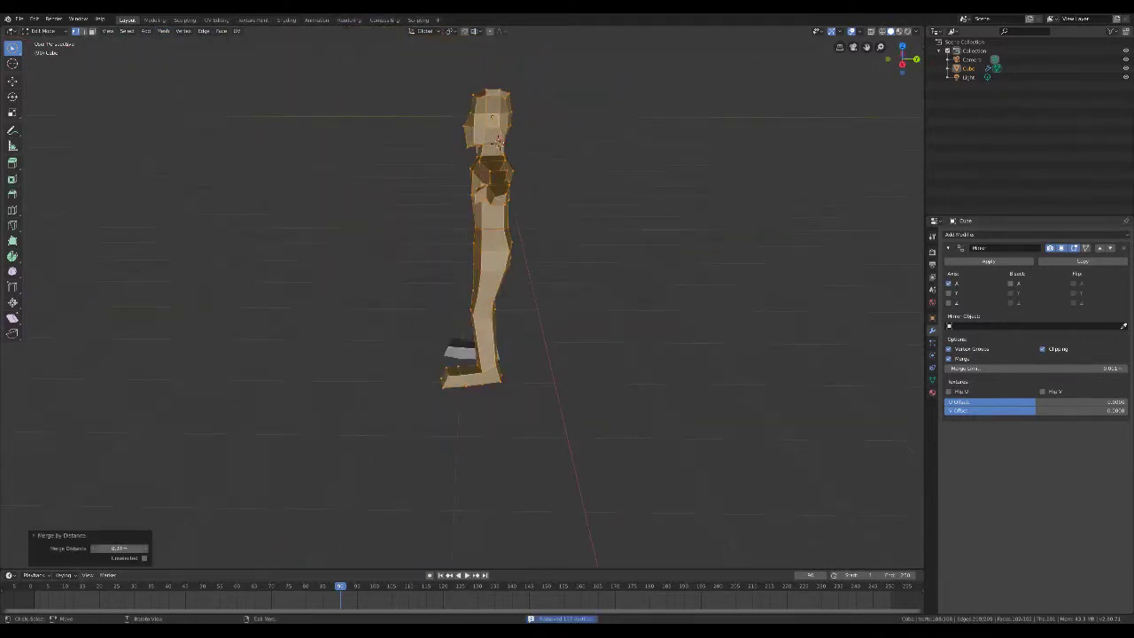
key(alt+a)
Slide the ankle edge onto its neighbour above the foot and apply Merge by Distance to the selected vertices
middle_drag(148, 557, 476, 423)
key(ctrl+r)
click(496, 413)
right_click(497, 413)
middle_drag(448, 82, 381, 89)
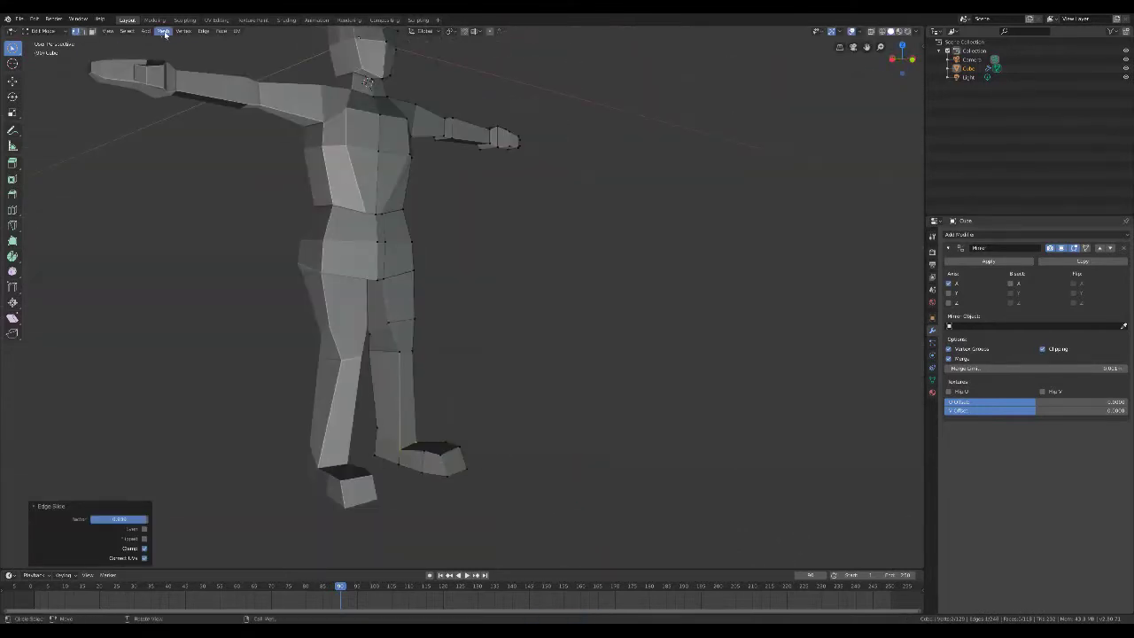
click(145, 31)
mouse_move(190, 205)
click(262, 277)
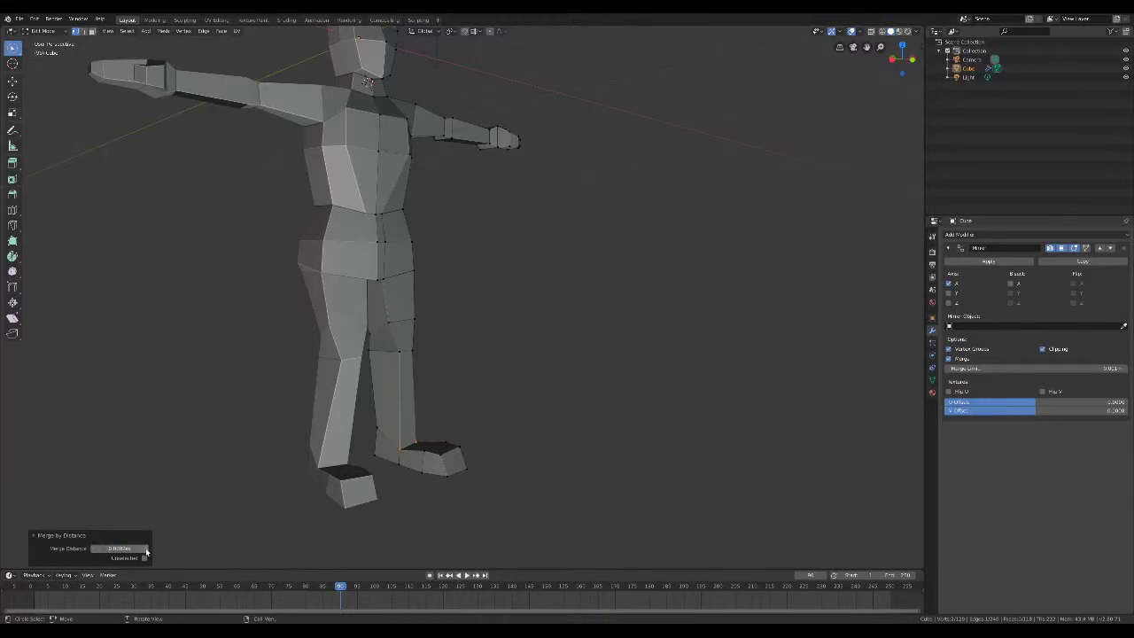
Select the whole mesh, merge its close vertices by distance and deselect everything
key(a)
click(163, 31)
mouse_move(190, 207)
click(261, 279)
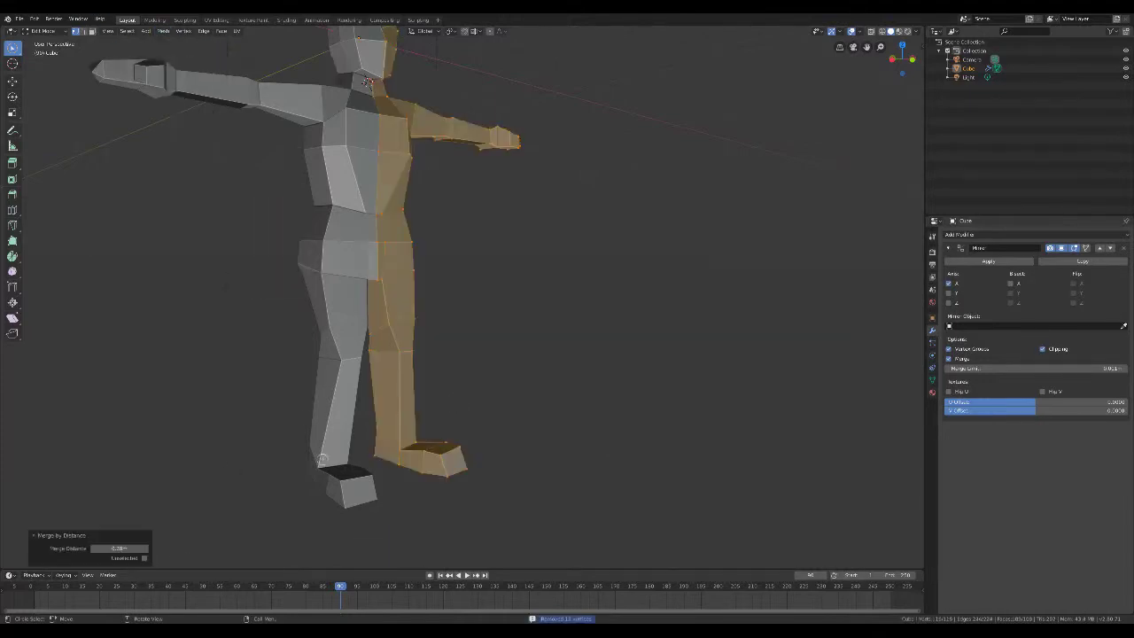
key(alt+a)
Select the edge loop at the foot, shift it slightly and clear the selection
middle_drag(481, 475, 14, 424)
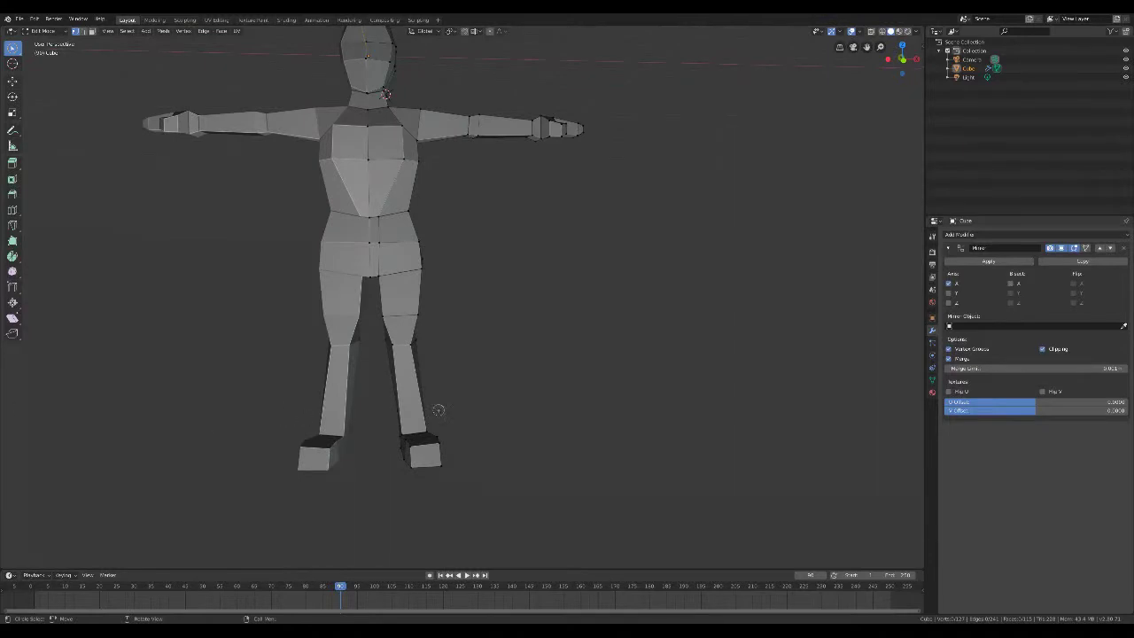
middle_drag(234, 483, 633, 544)
alt+click(497, 472)
key(g)
click(504, 475)
key(alt+a)
scroll(399, 509, up, 5)
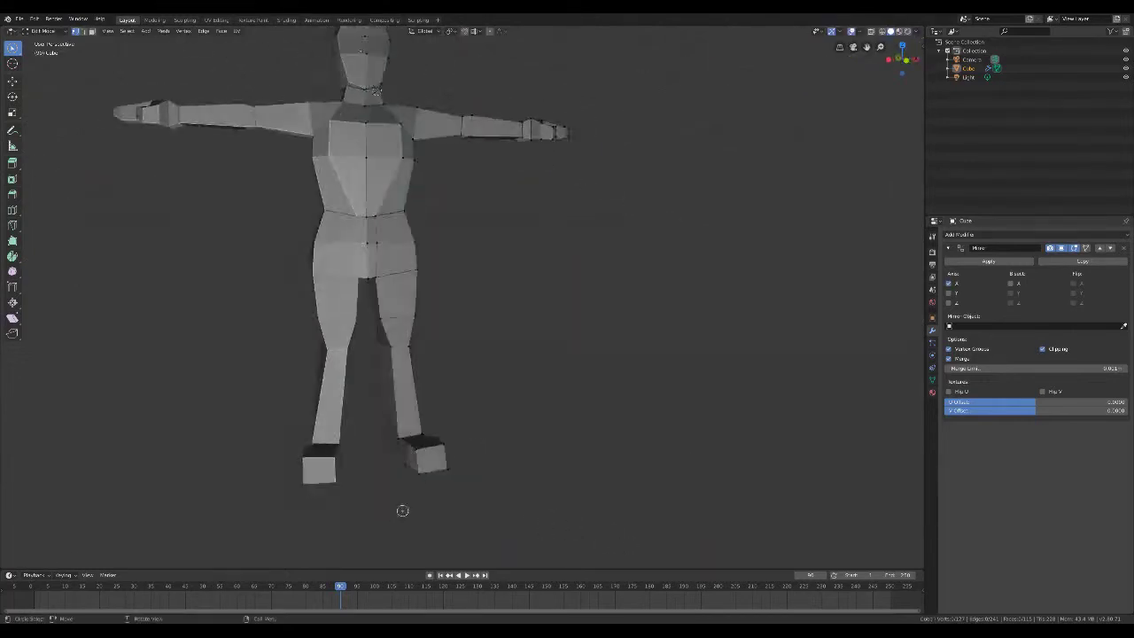
In the front view, widen the top of the head by scaling its upper vertices, and save the file
key(KP_1)
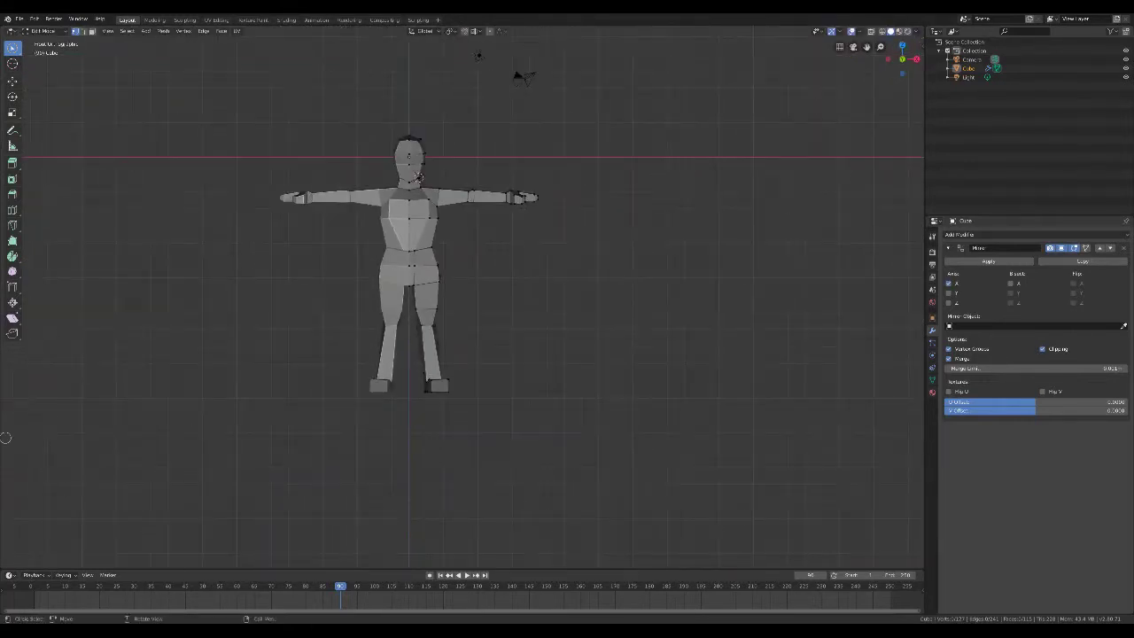
scroll(522, 77, up, 2)
shift+middle_drag(587, 263, 481, 283)
scroll(481, 283, up, 1)
click(613, 283)
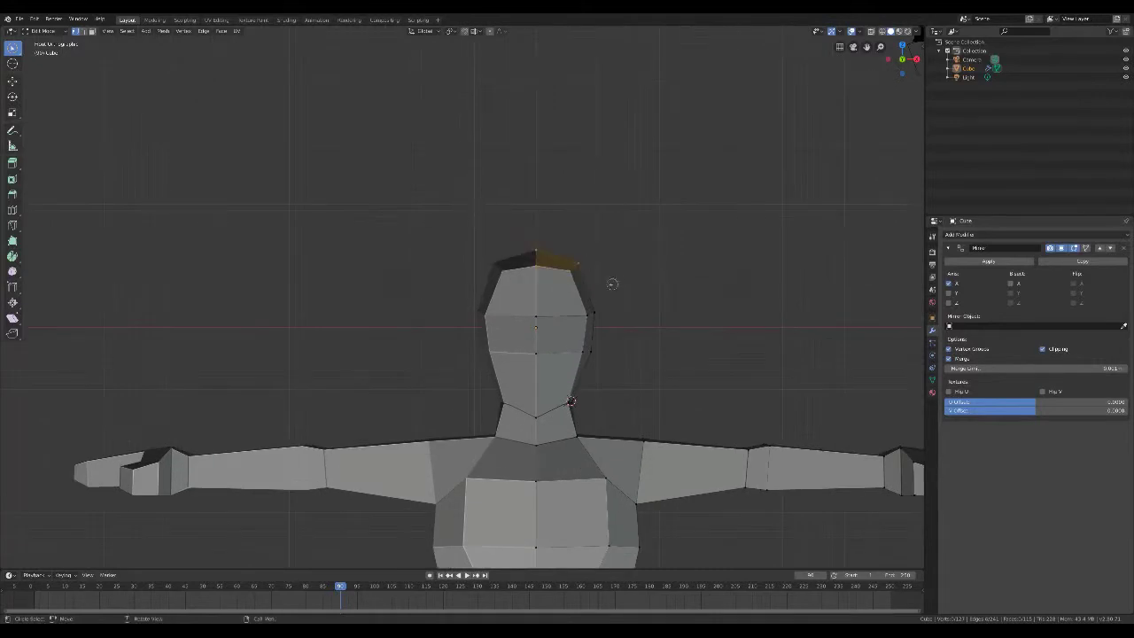
key(s)
click(3, 480)
click(373, 363)
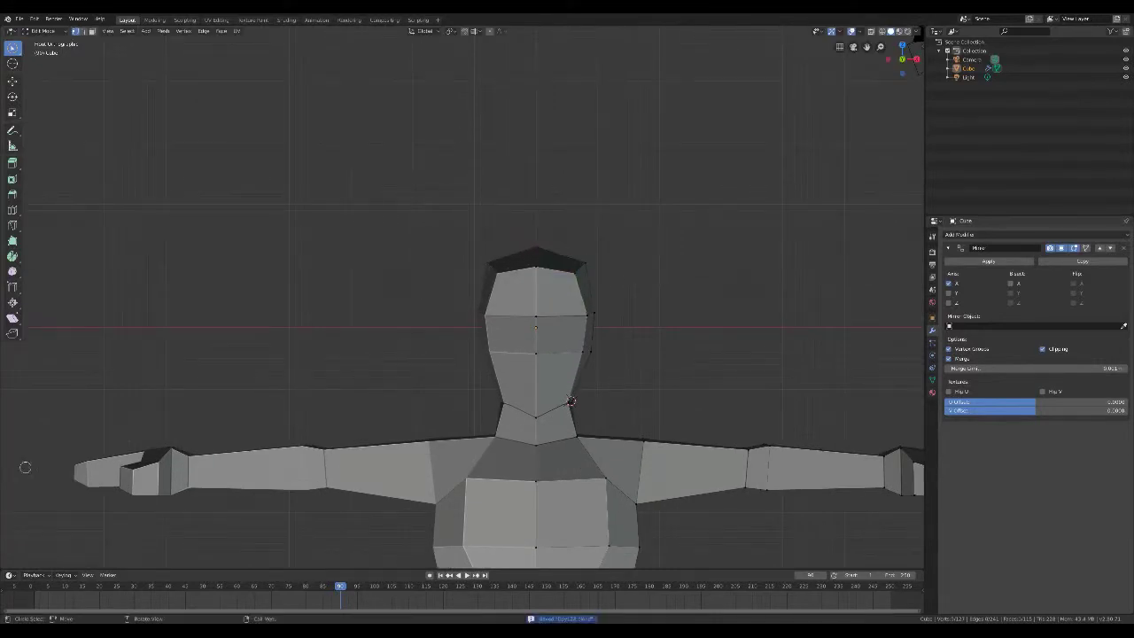
Circle-select the hand's vertices with X-ray display on and move the hand up slightly
scroll(373, 363, down, 7)
scroll(486, 319, up, 6)
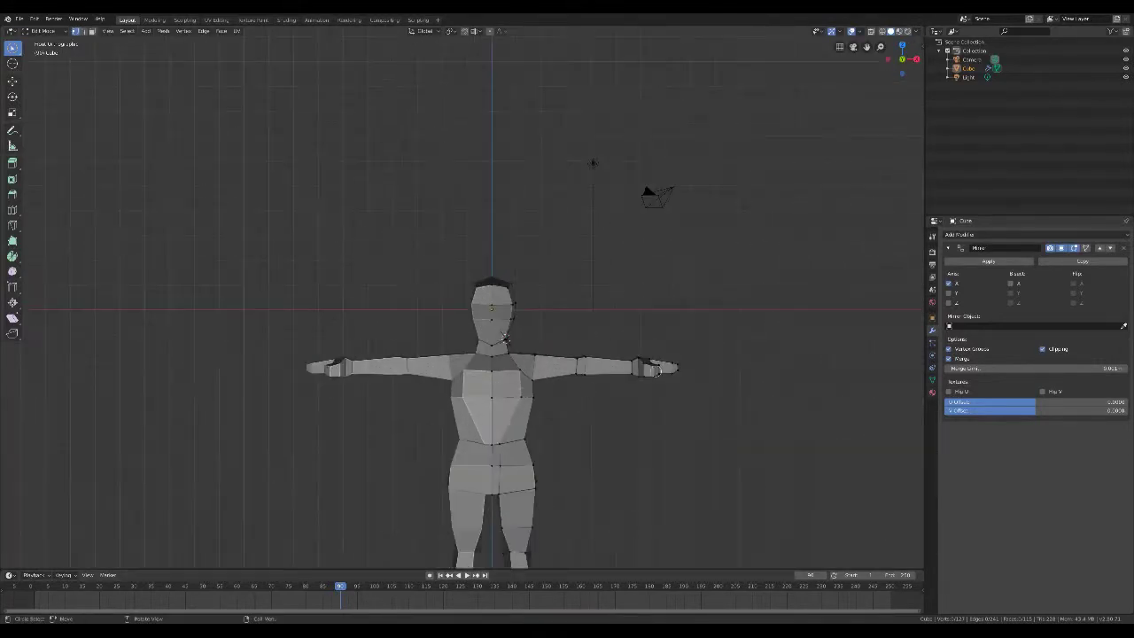
scroll(486, 319, down, 3)
key(c)
click(652, 367)
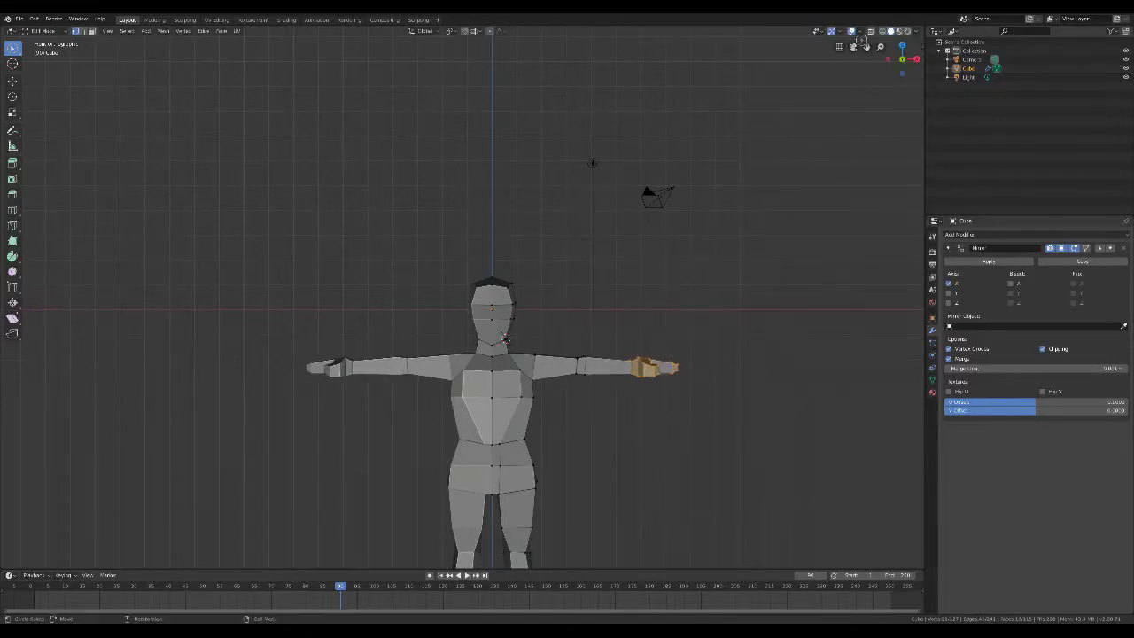
key(alt+z)
key(c)
key(g)
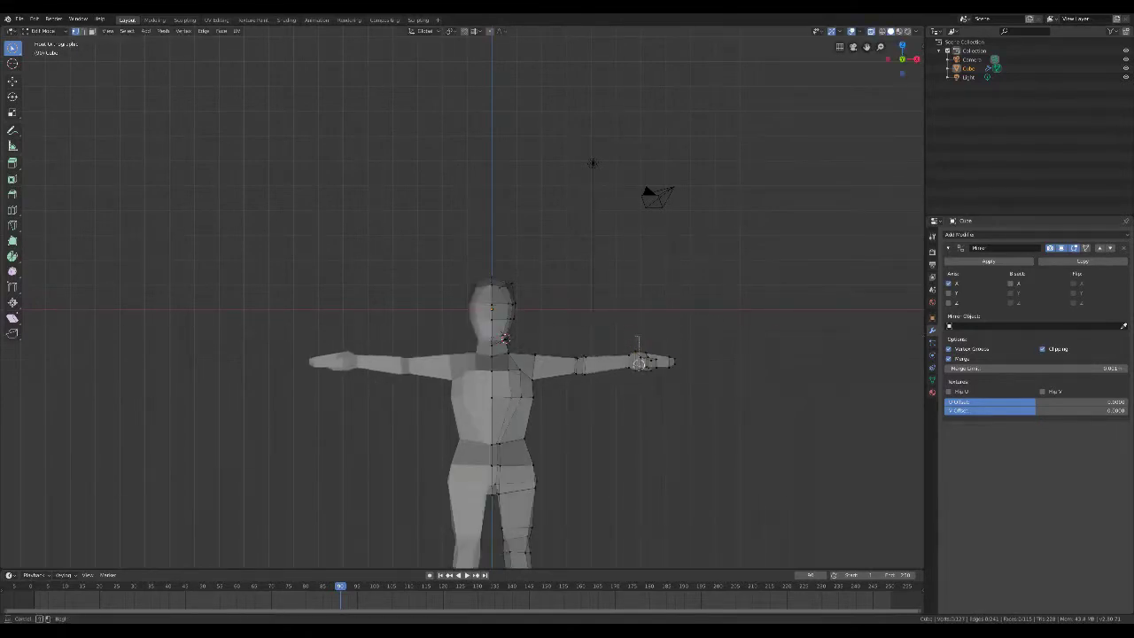
click(638, 341)
Move the hand inward and down toward the forearm and scale the wrist vertices
key(g)
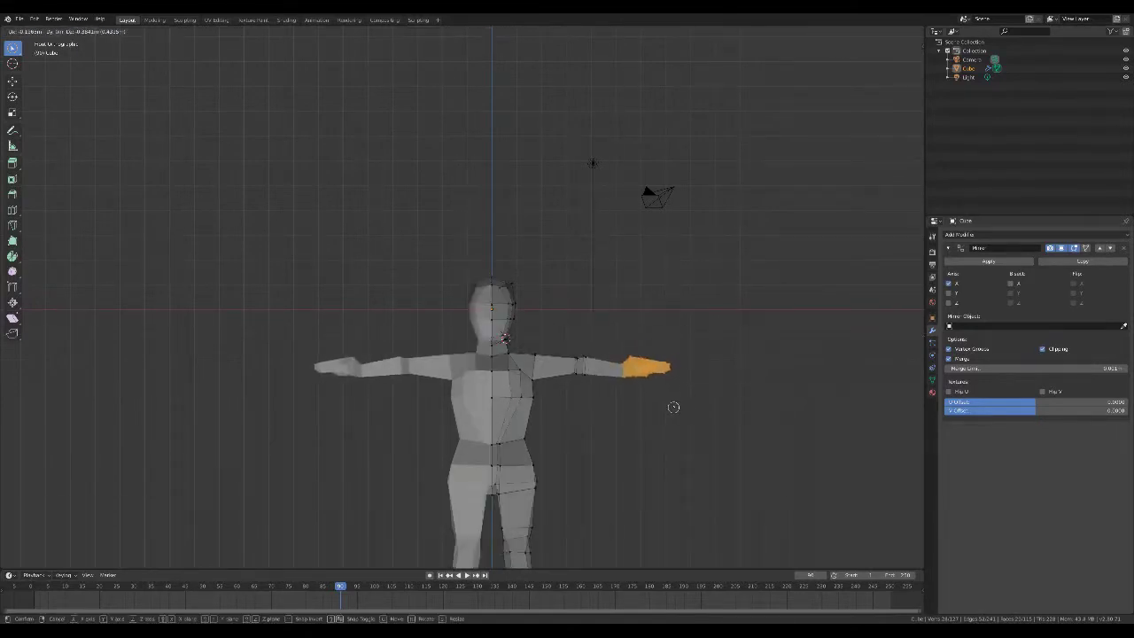
key(s)
click(638, 387)
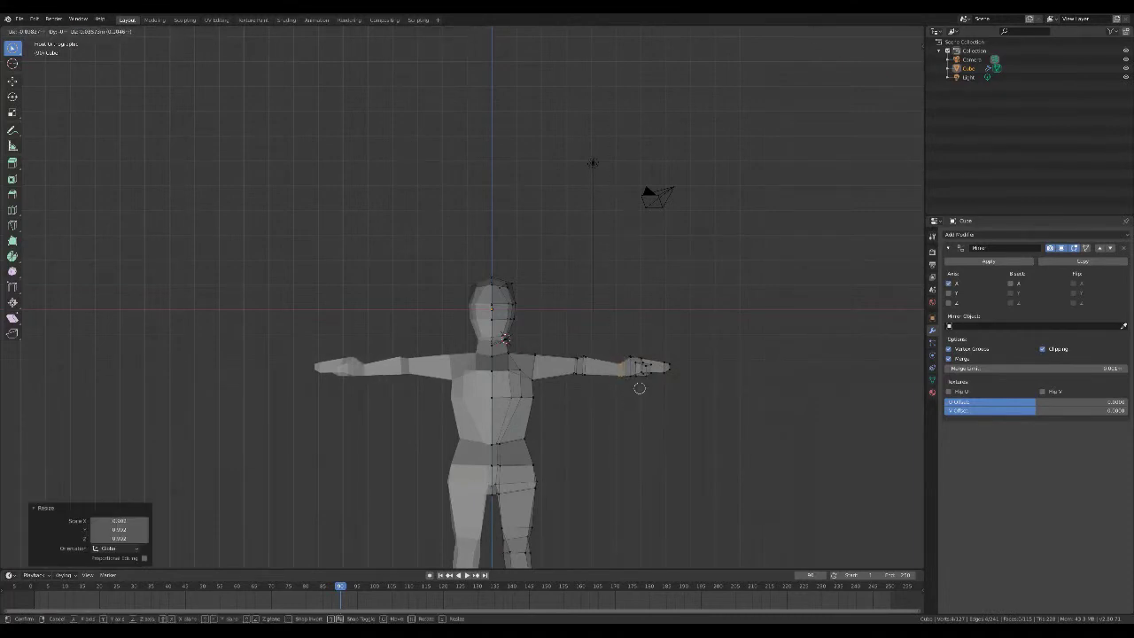
Shift the vertex at the side of the chest along the X axis and clear the selection
right_click(640, 387)
click(597, 388)
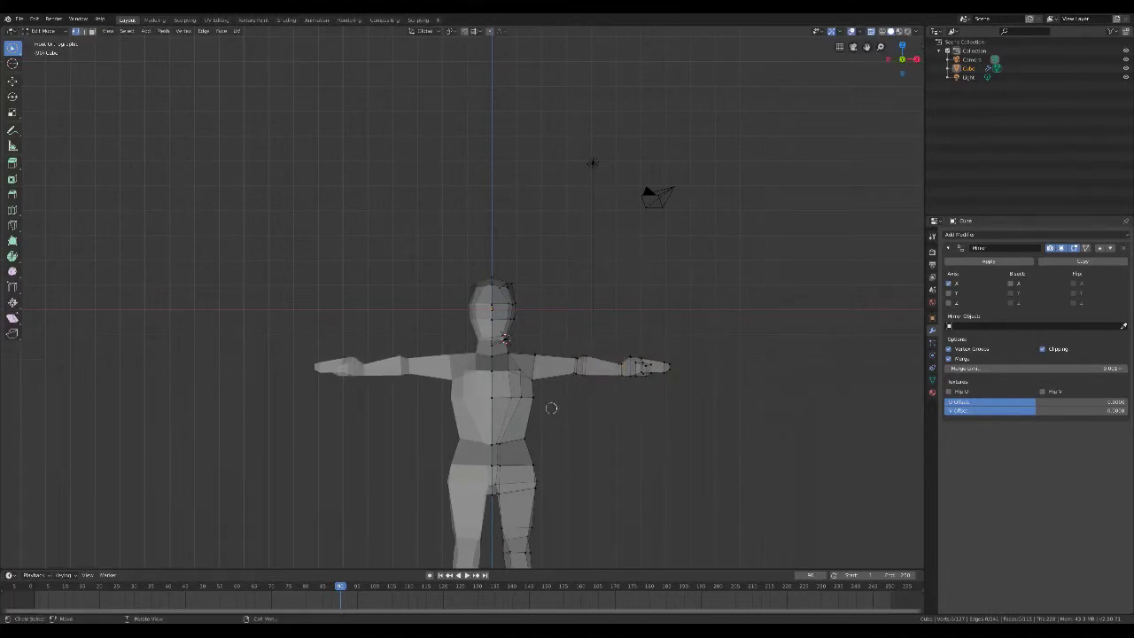
key(g)
key(x)
click(565, 433)
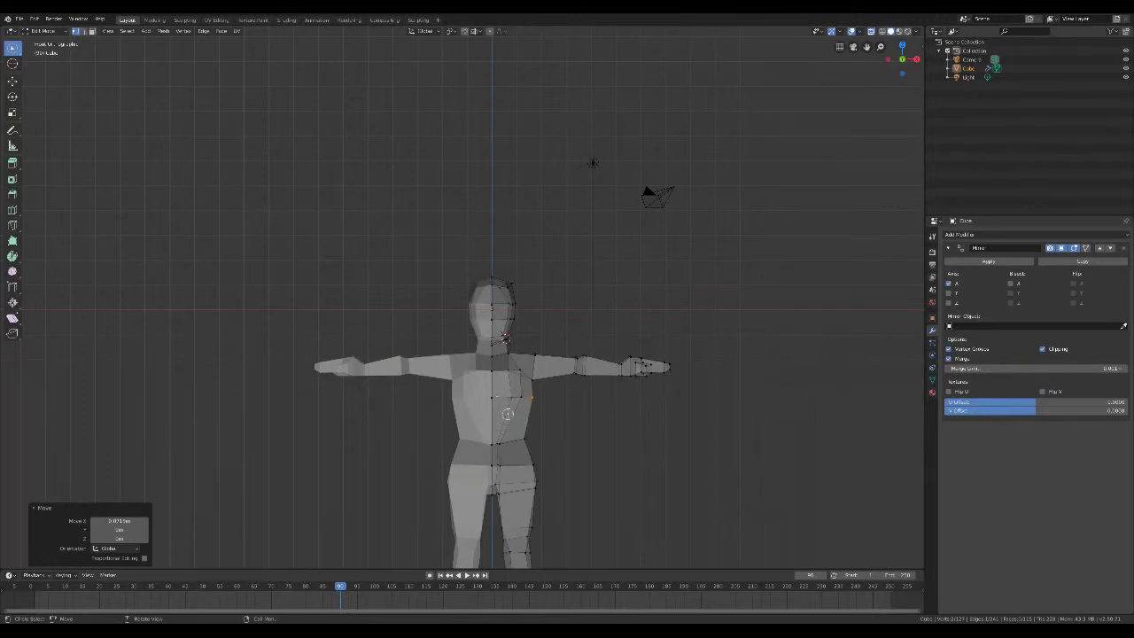
click(501, 398)
key(alt+a)
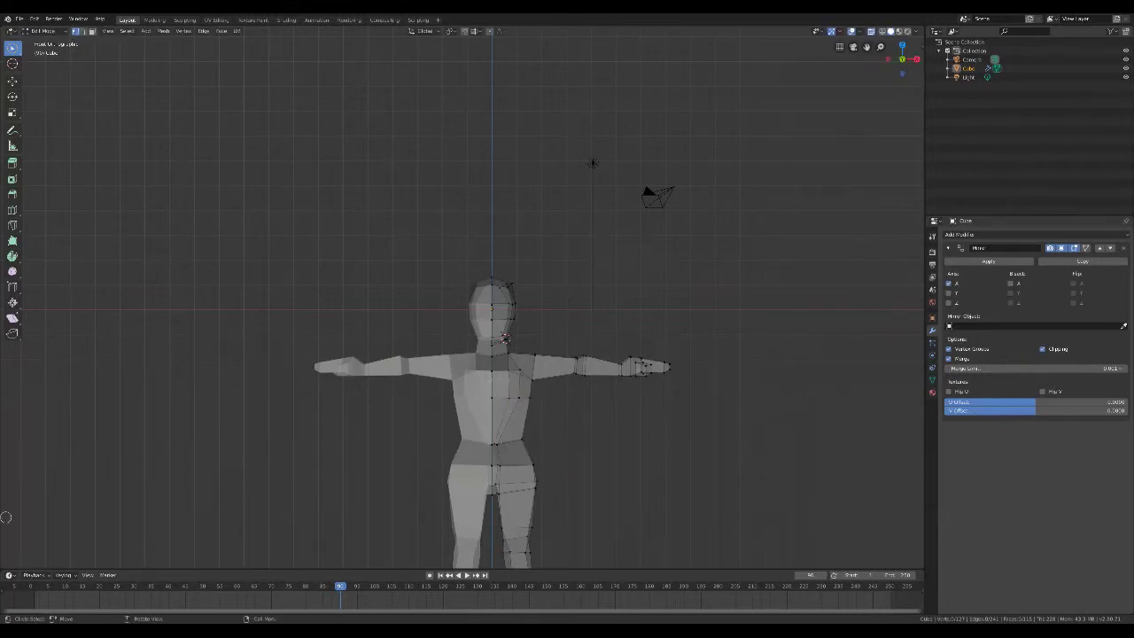
Select a vertex on the upper part of the head and move it slightly down to adjust the head's outline
scroll(555, 410, down, 2)
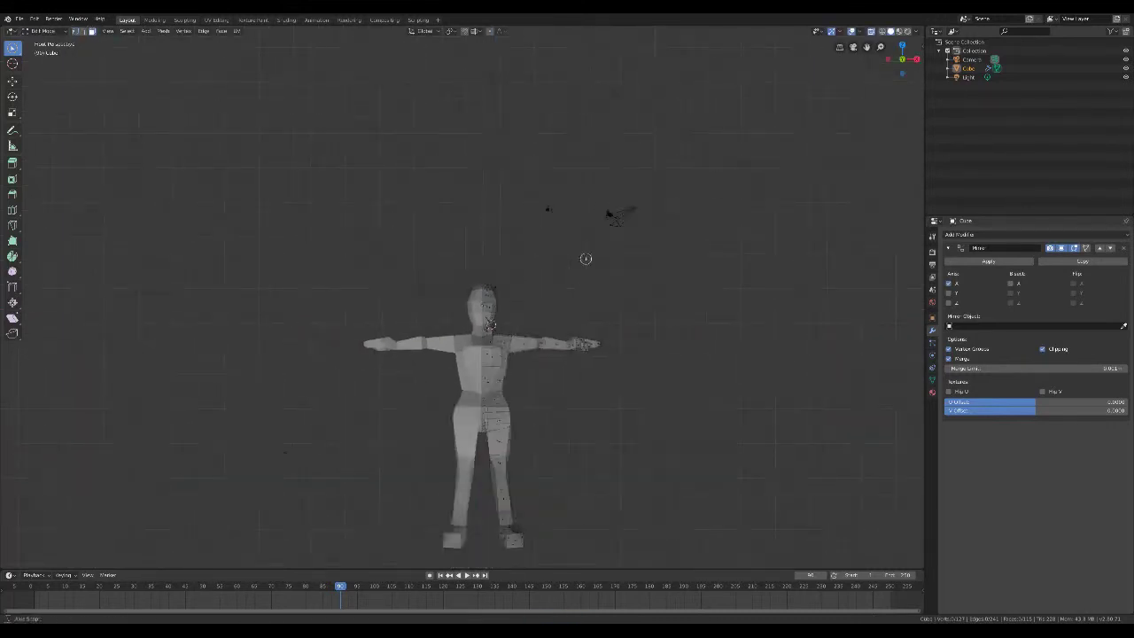
middle_drag(587, 256, 517, 461)
click(513, 407)
middle_drag(513, 408, 271, 413)
shift+click(432, 373)
middle_drag(446, 387, 627, 319)
click(628, 319)
key(g)
click(643, 357)
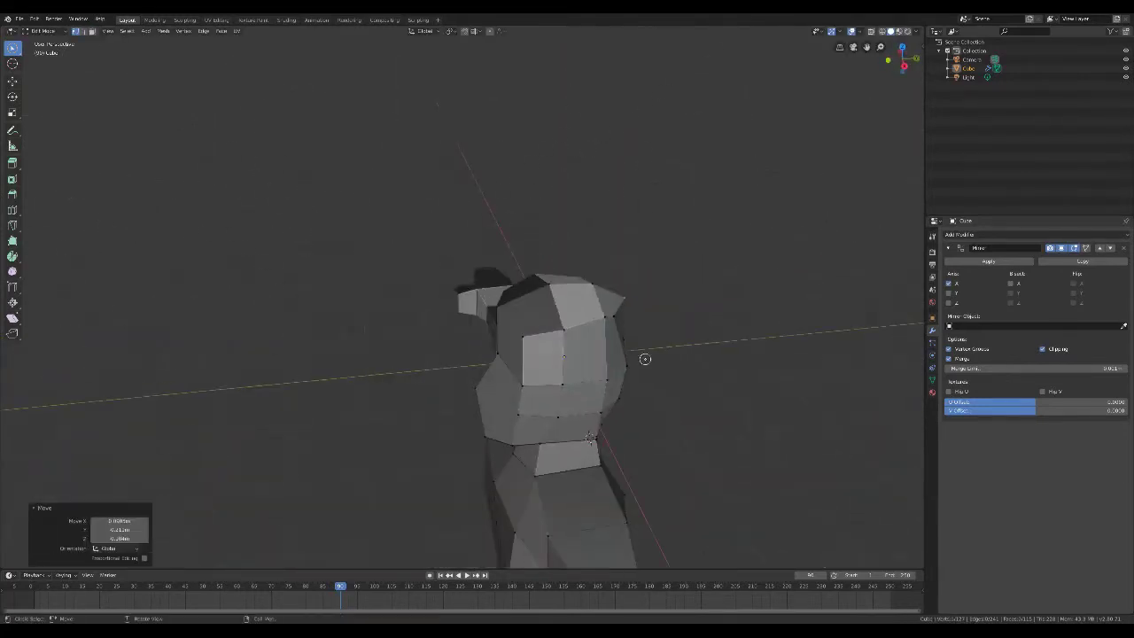
Duplicate the scalp faces on the top and back of the head in place and separate them into a new object
middle_drag(620, 319, 398, 59)
key(l)
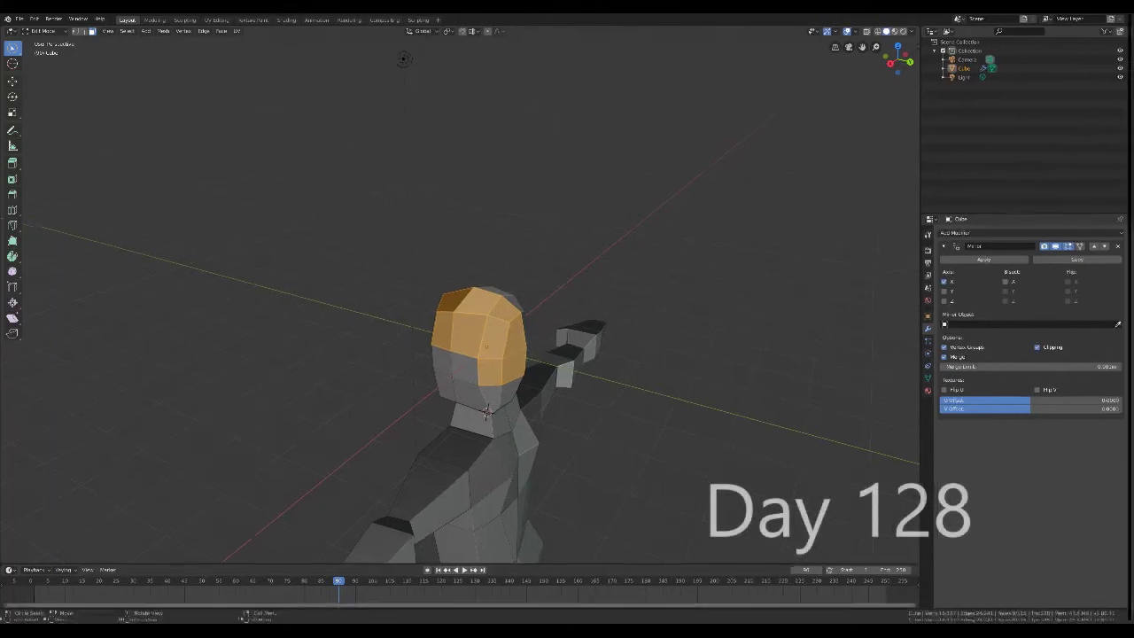
key(shift+d)
right_click(501, 348)
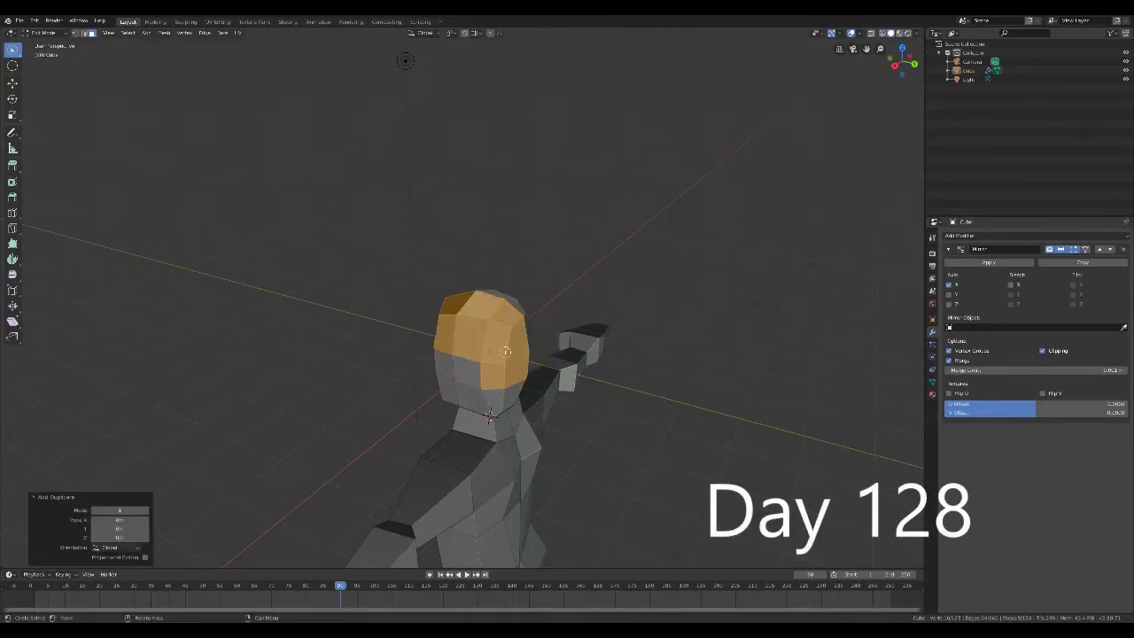
key(p)
click(502, 350)
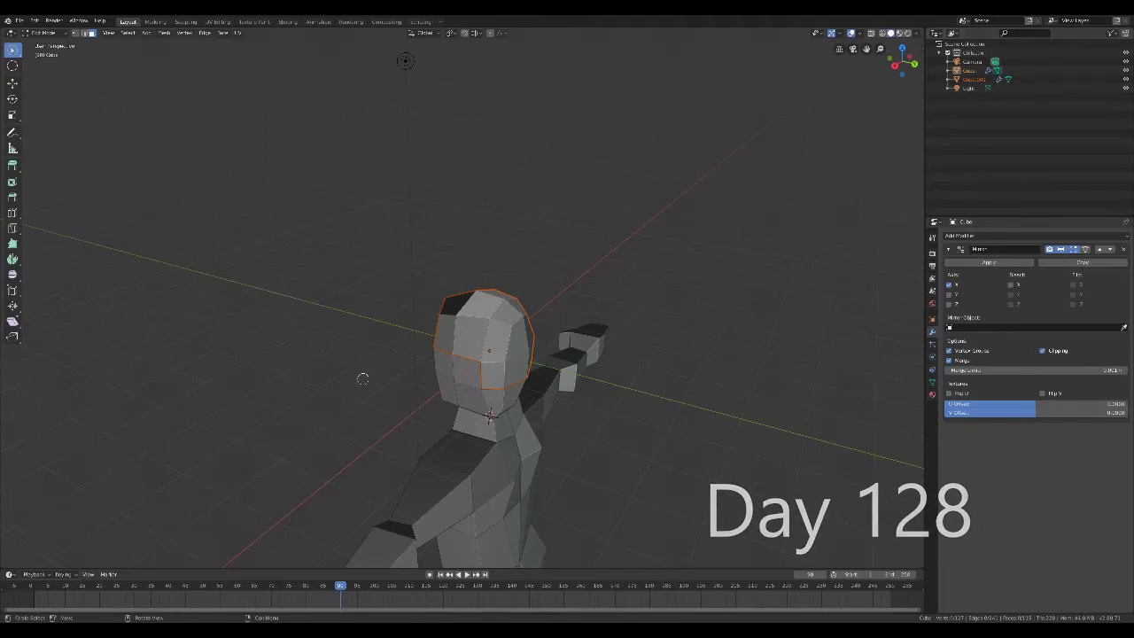
Leave Edit Mode and rename the separated scalp object as Hair
key(Tab)
double_click(972, 79)
text(Head)
key(Return)
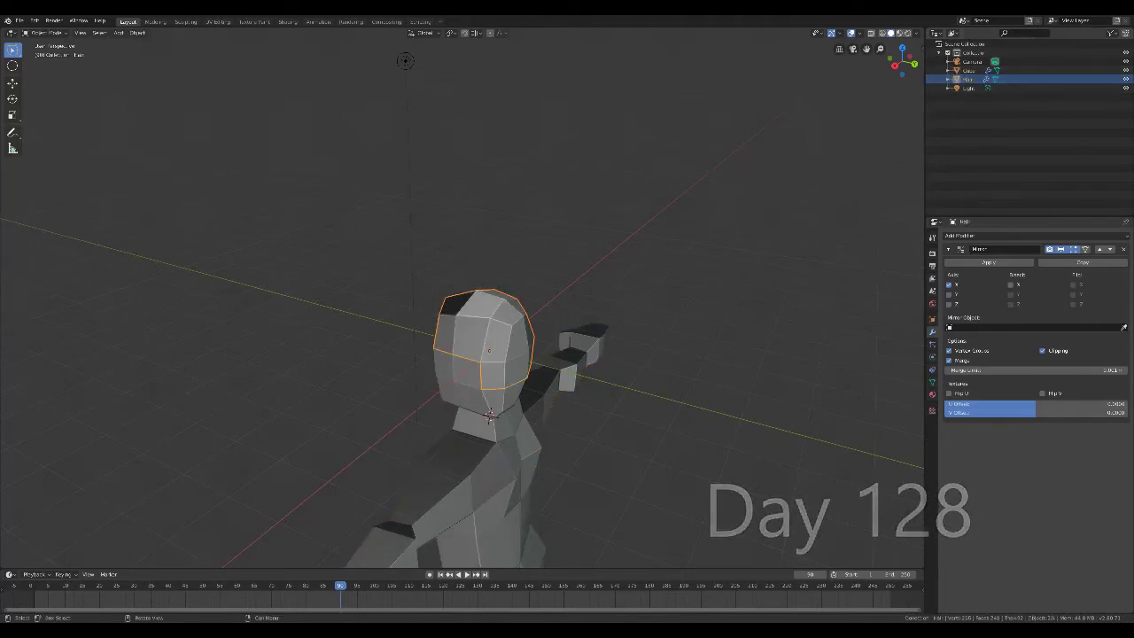
middle_drag(532, 354, 567, 346)
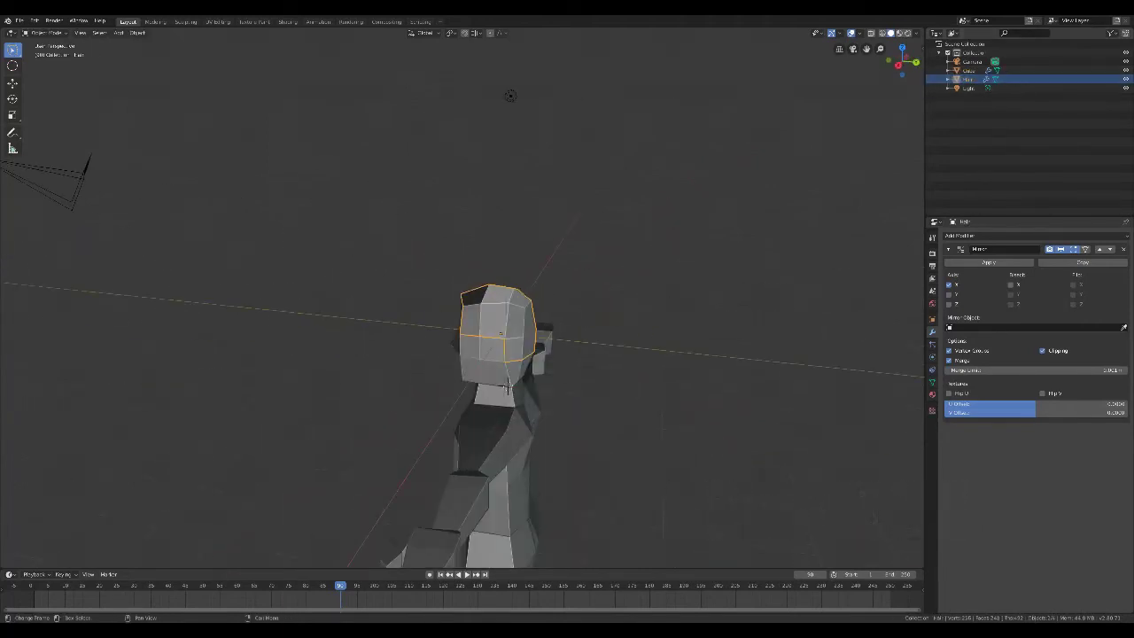
scroll(507, 388, down, 3)
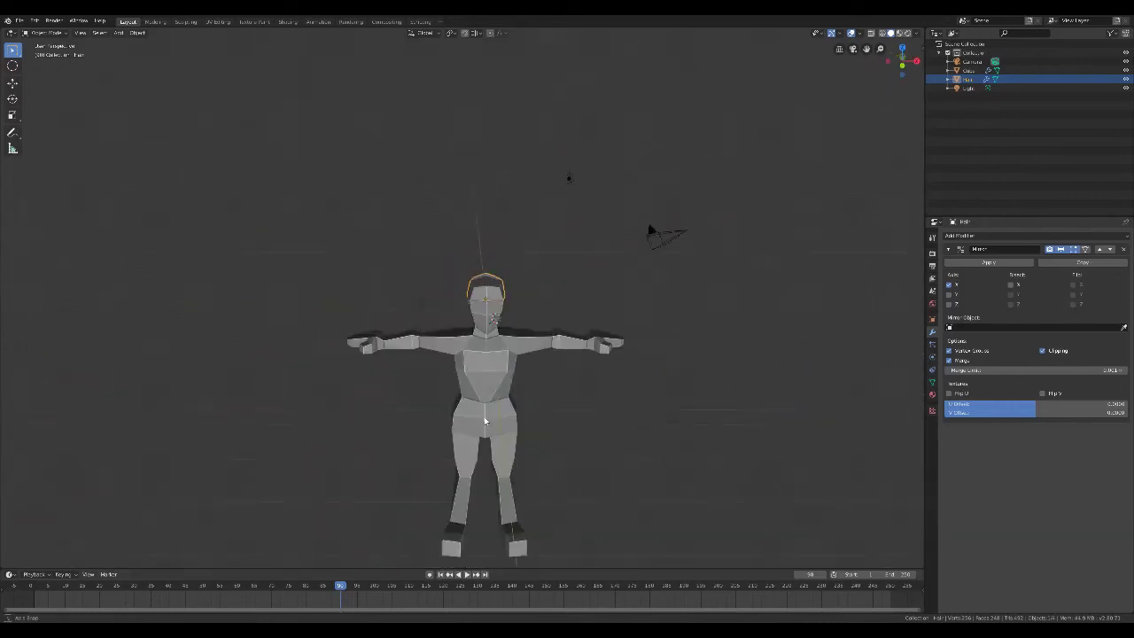